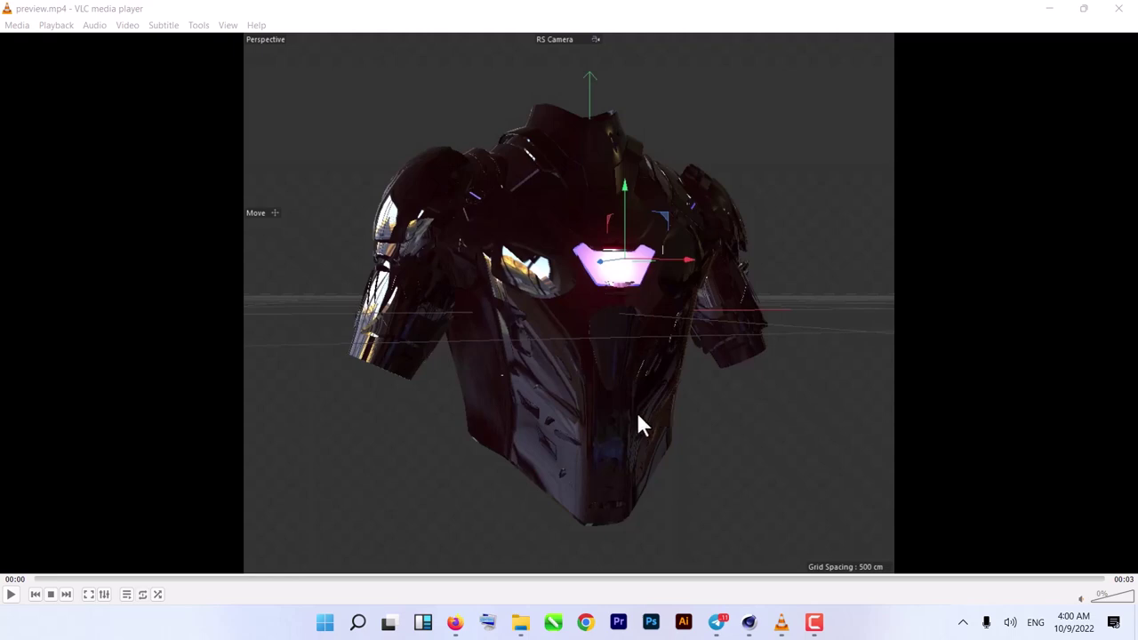
- Play the preview.mp4 clip of the suit build-up, move on to 1_0000.mp4 and pause it partway
{"action": "left_click", "coordinate": [12, 601]}
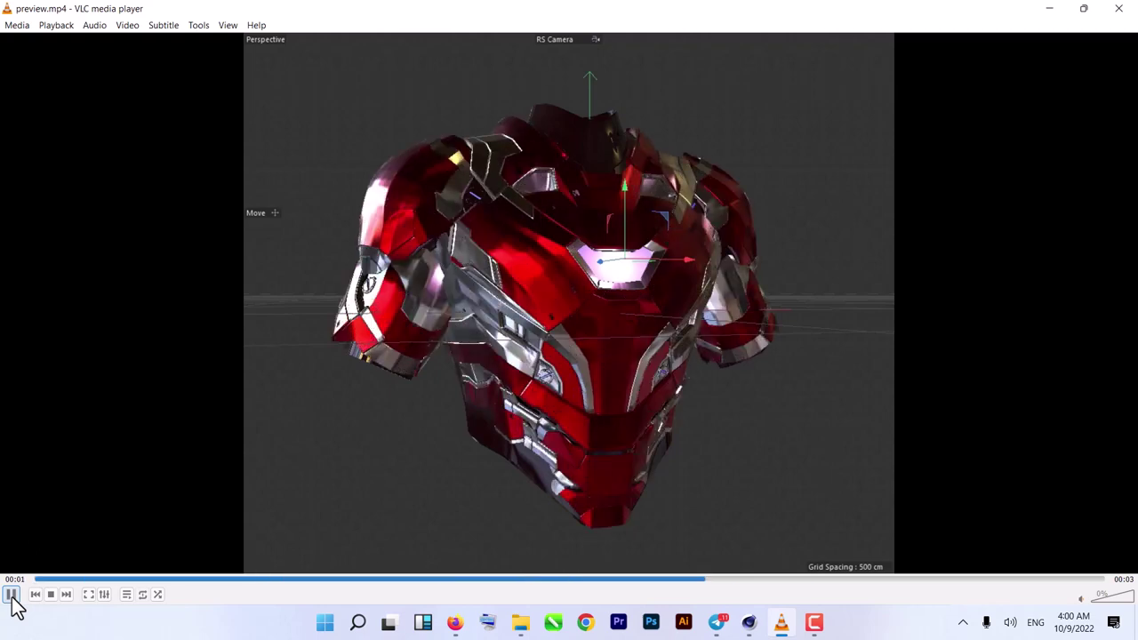
{"action": "left_click", "coordinate": [12, 601]}
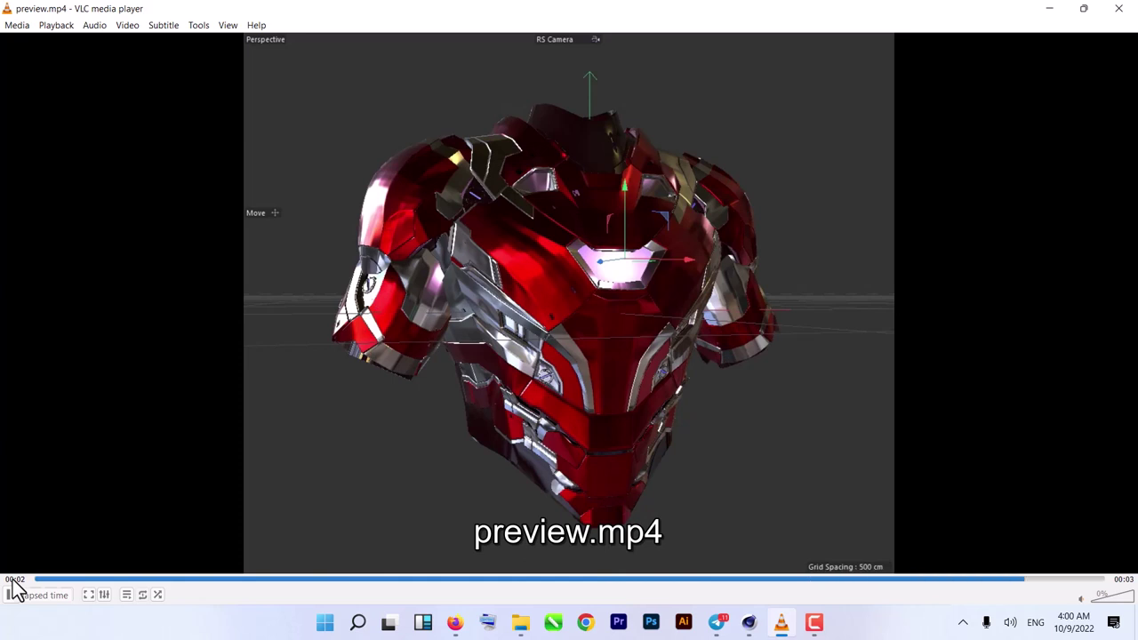
{"action": "left_click", "coordinate": [12, 587]}
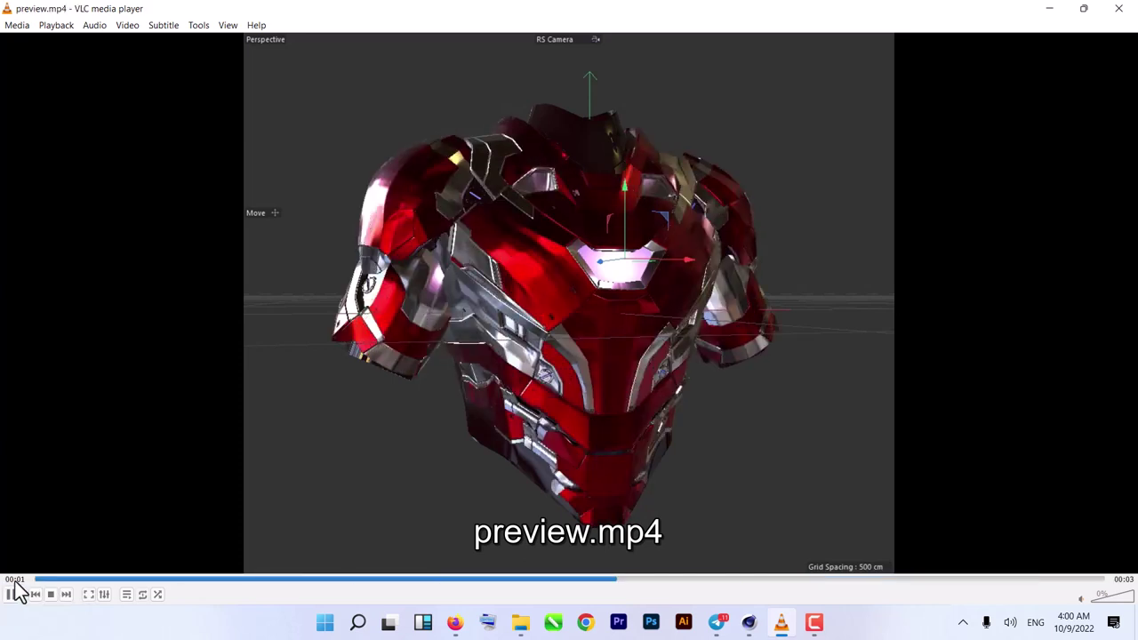
{"action": "left_click", "coordinate": [11, 601]}
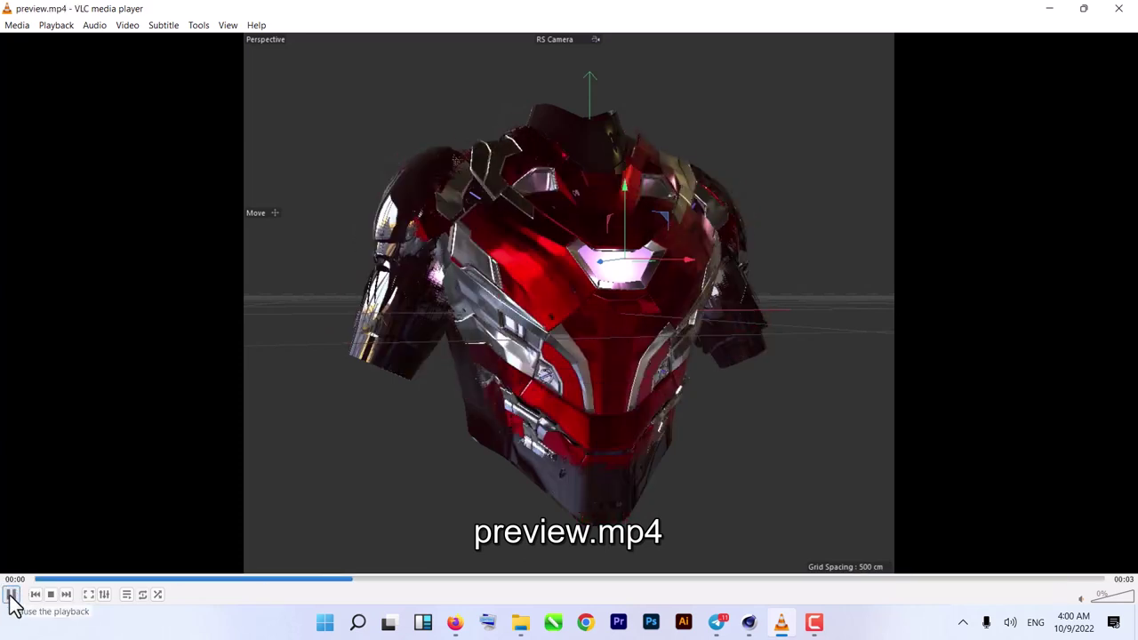
{"action": "left_click", "coordinate": [67, 595]}
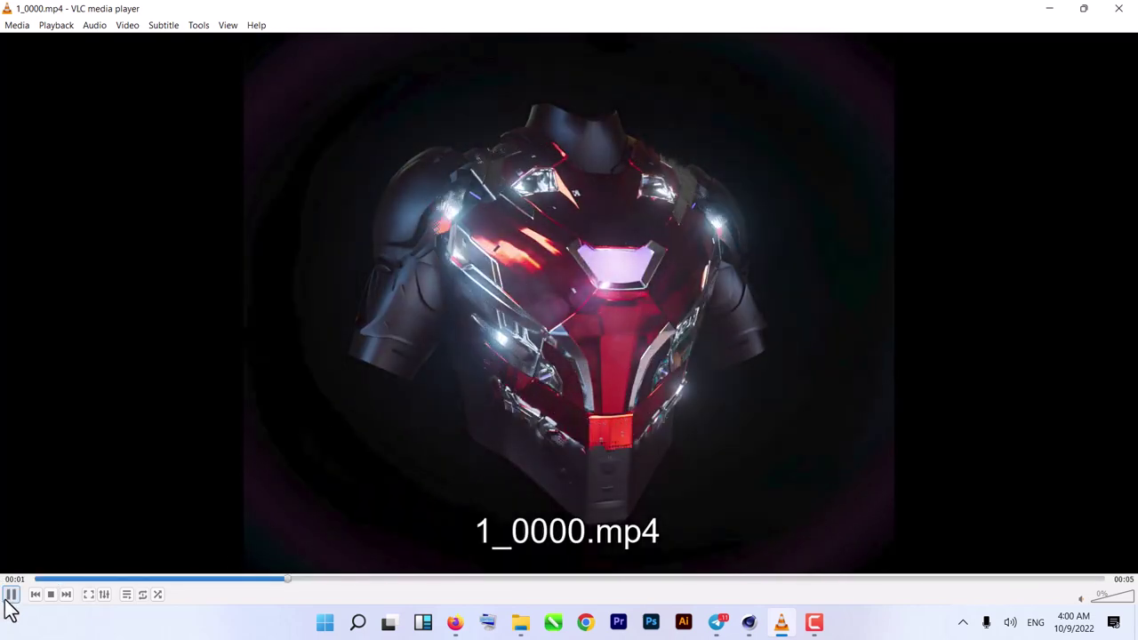
{"action": "left_click", "coordinate": [11, 595]}
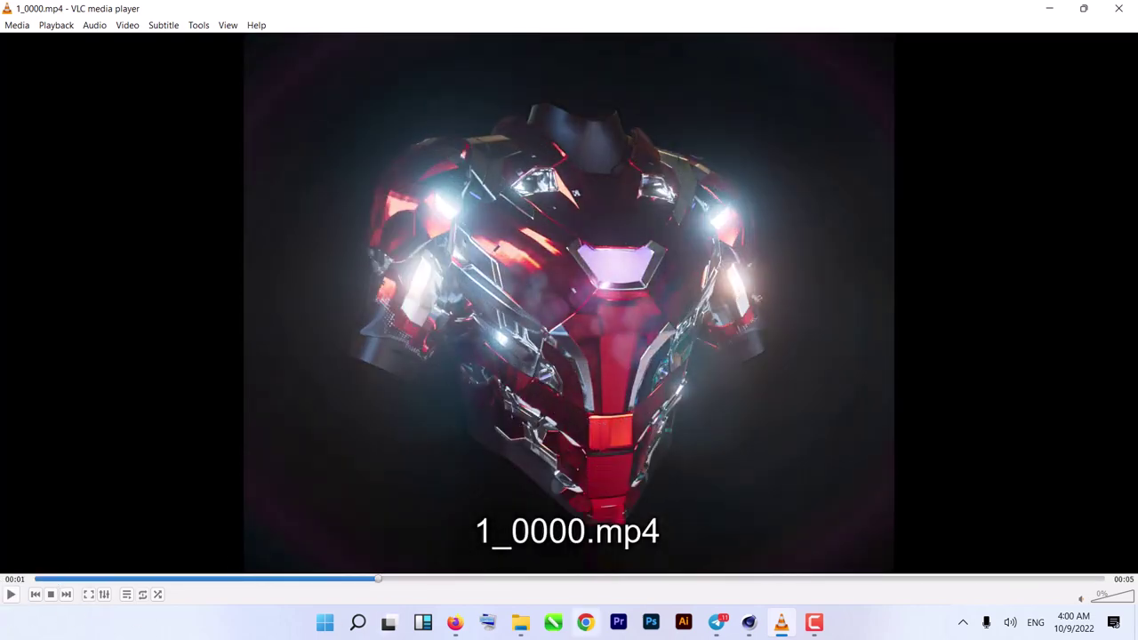
- Switch to Cinema 4D and examine the wireframe density of the Underlayer armor mesh from several angles
{"action": "left_click", "coordinate": [751, 627]}
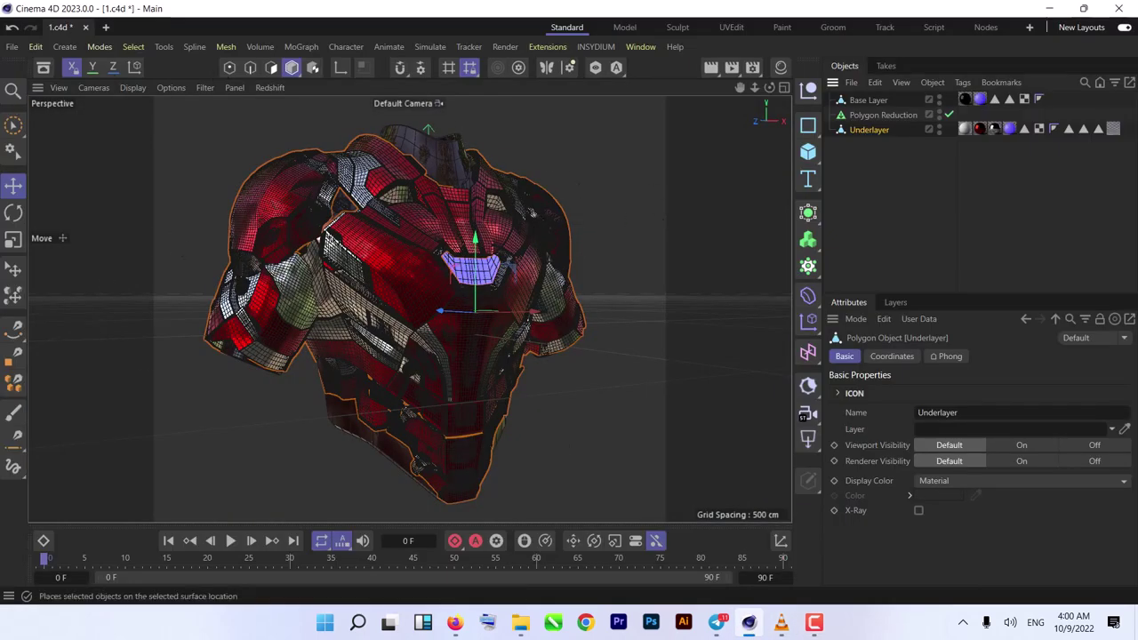
{"action": "left_click", "coordinate": [607, 280]}
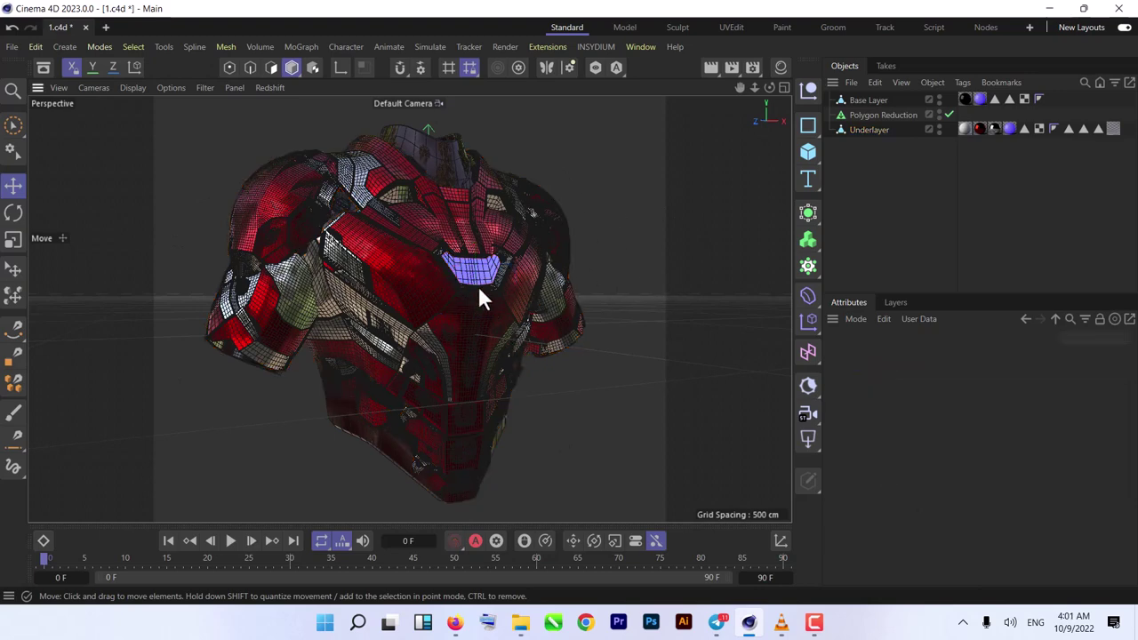
{"action": "left_click", "coordinate": [876, 131]}
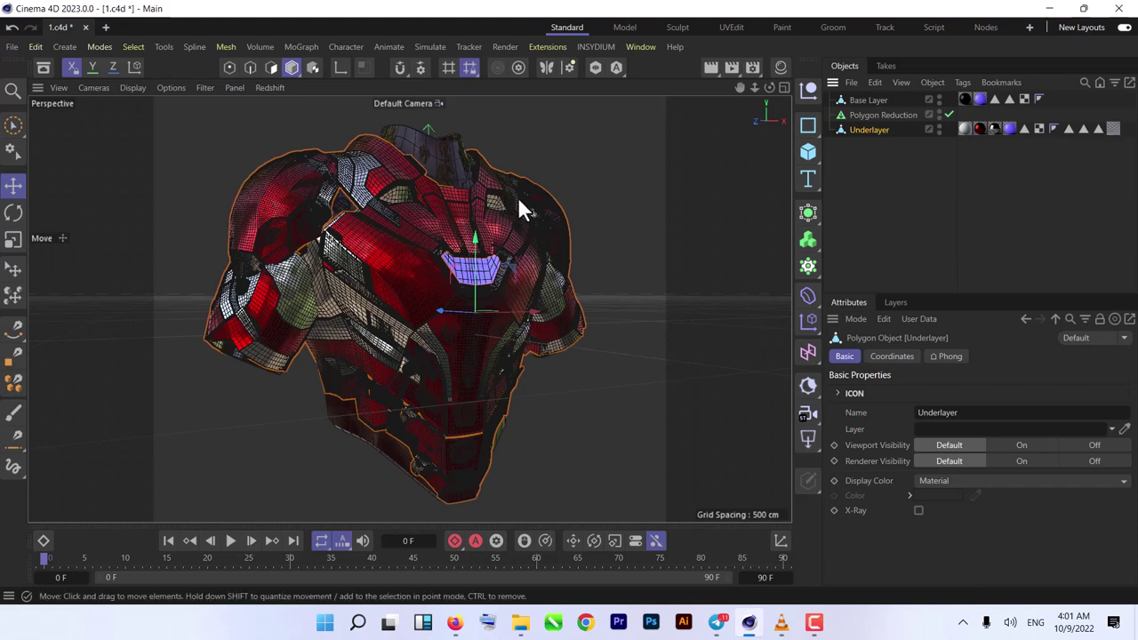
{"action": "left_click_drag", "start_coordinate": [560, 222], "coordinate": [551, 260], "text": "alt"}
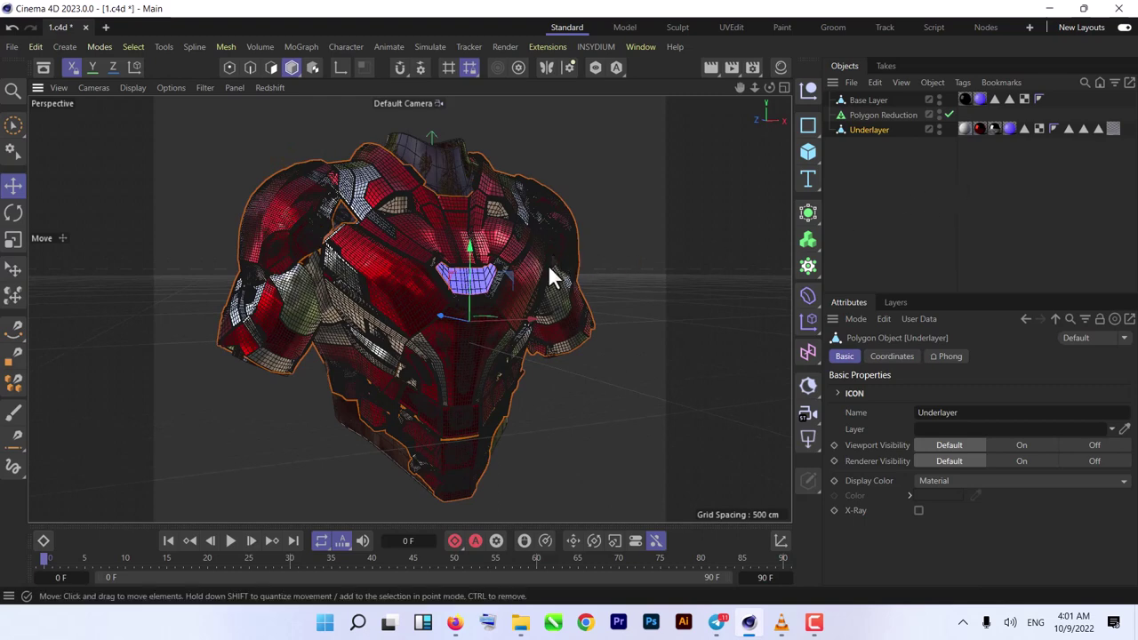
{"action": "left_click_drag", "start_coordinate": [549, 269], "coordinate": [513, 283], "text": "alt"}
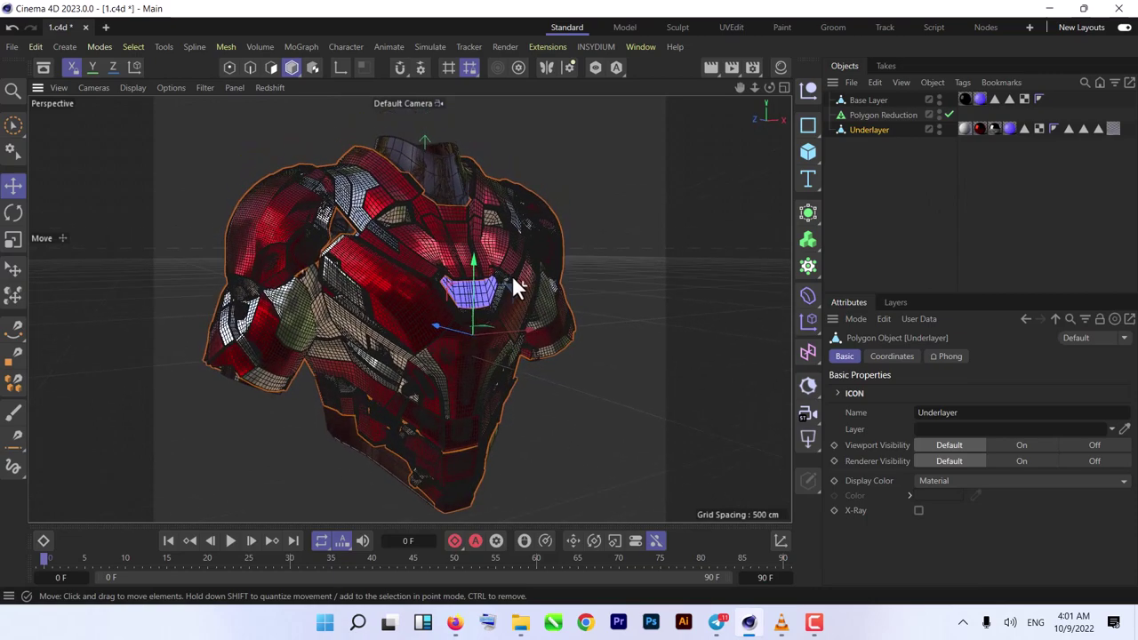
- Switch to VLC and rewind 1_0000.mp4 to the start to view the bare base layer
{"action": "left_click", "coordinate": [781, 623]}
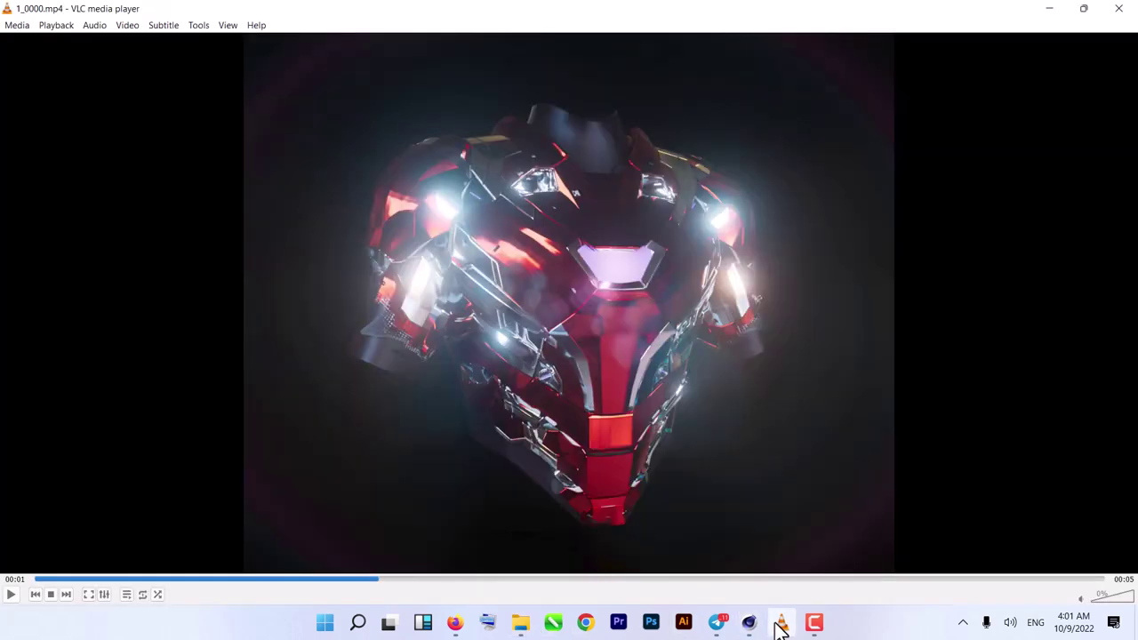
{"action": "left_click_drag", "start_coordinate": [372, 580], "coordinate": [10, 579]}
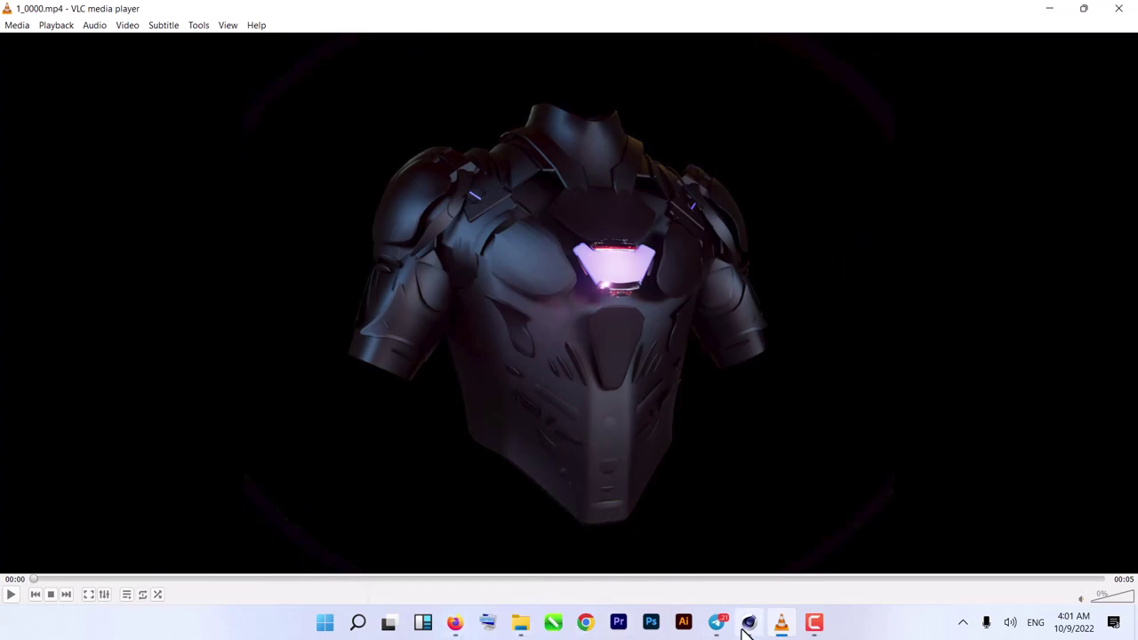
{"action": "left_click", "coordinate": [815, 622]}
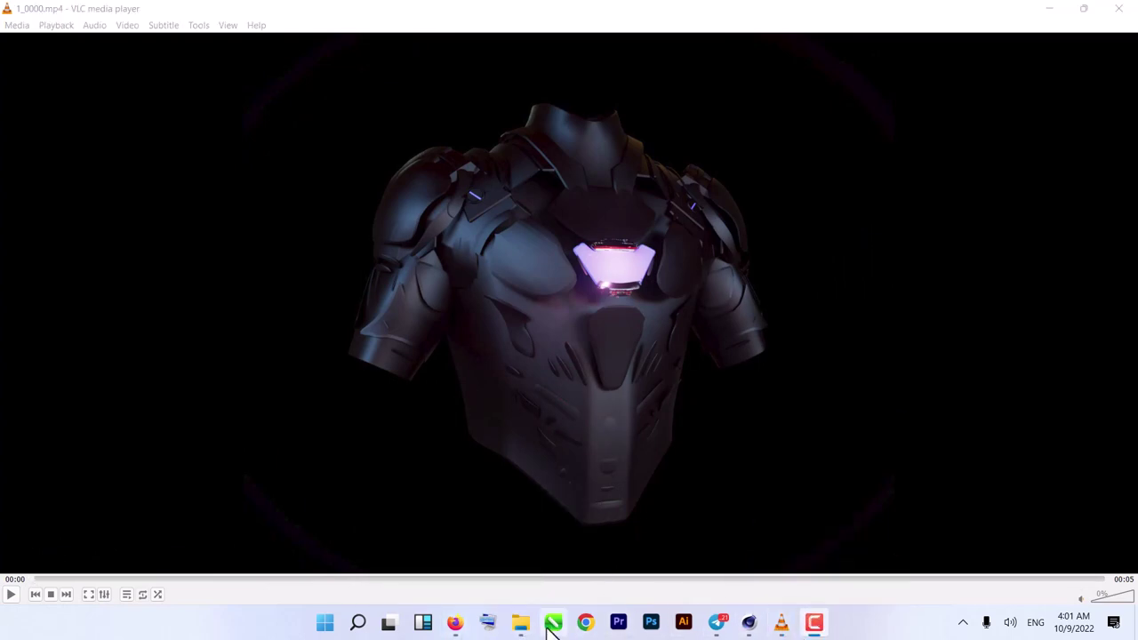
- Switch to Cinema 4D, make Underlayer a child of the Polygon Reduction generator and show the generator's reduction settings
{"action": "left_click", "coordinate": [751, 625]}
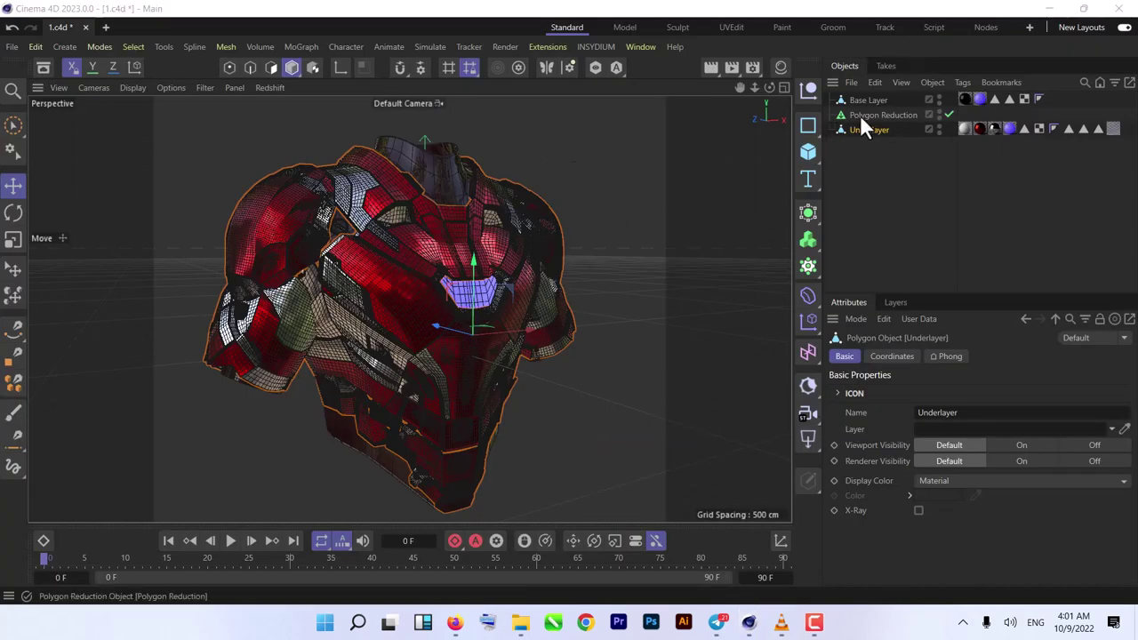
{"action": "left_click_drag", "start_coordinate": [873, 129], "coordinate": [903, 114]}
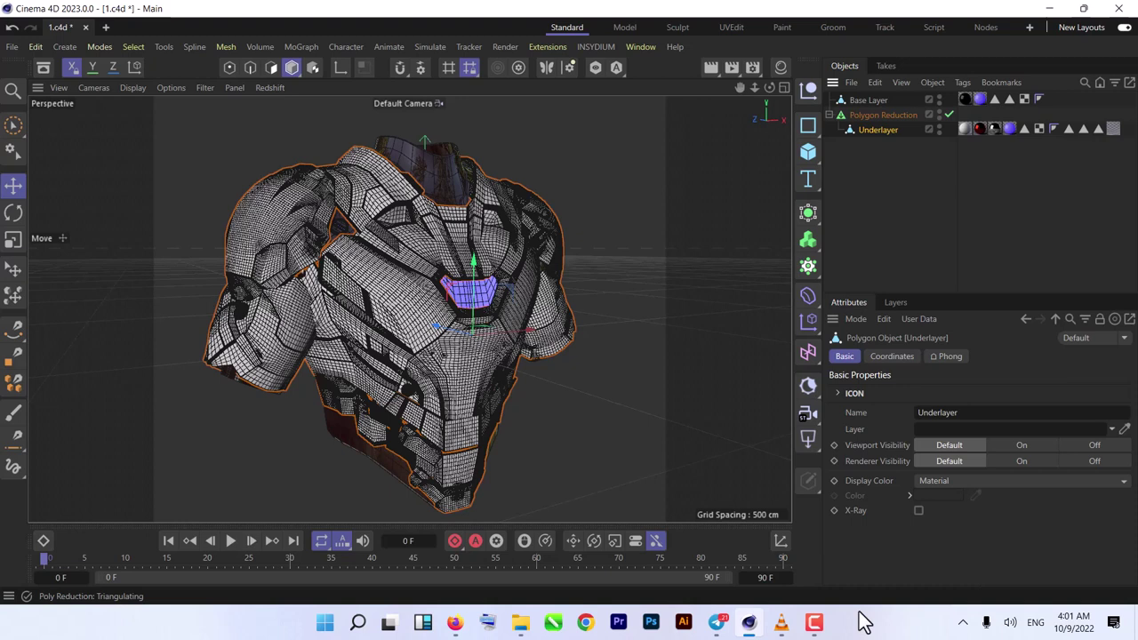
{"action": "mouse_move", "coordinate": [814, 623]}
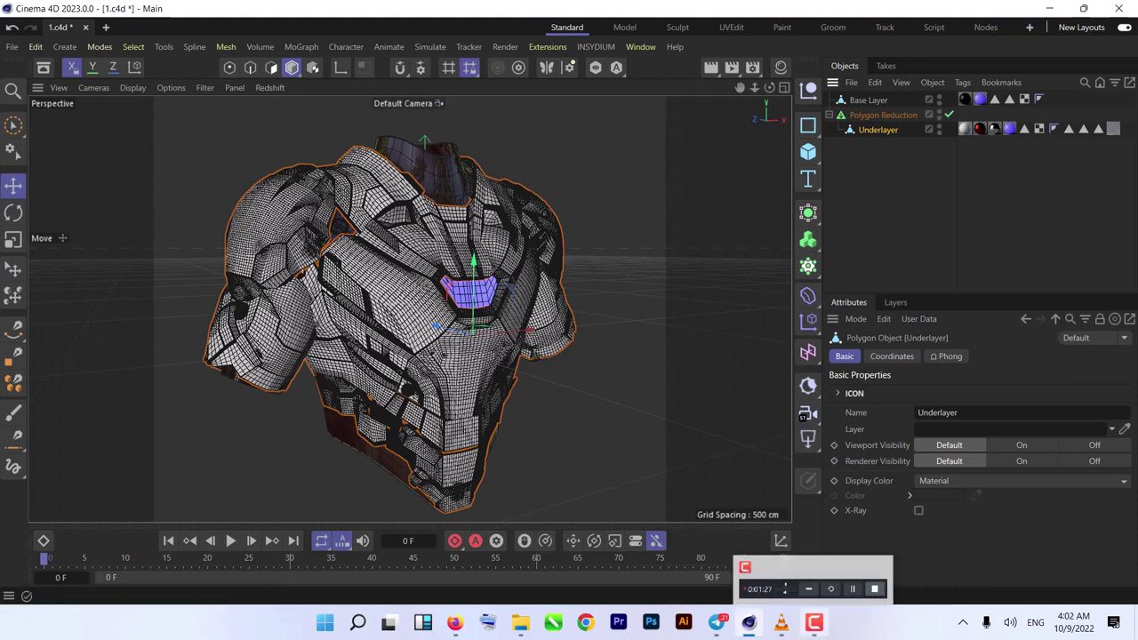
{"action": "left_click", "coordinate": [887, 114]}
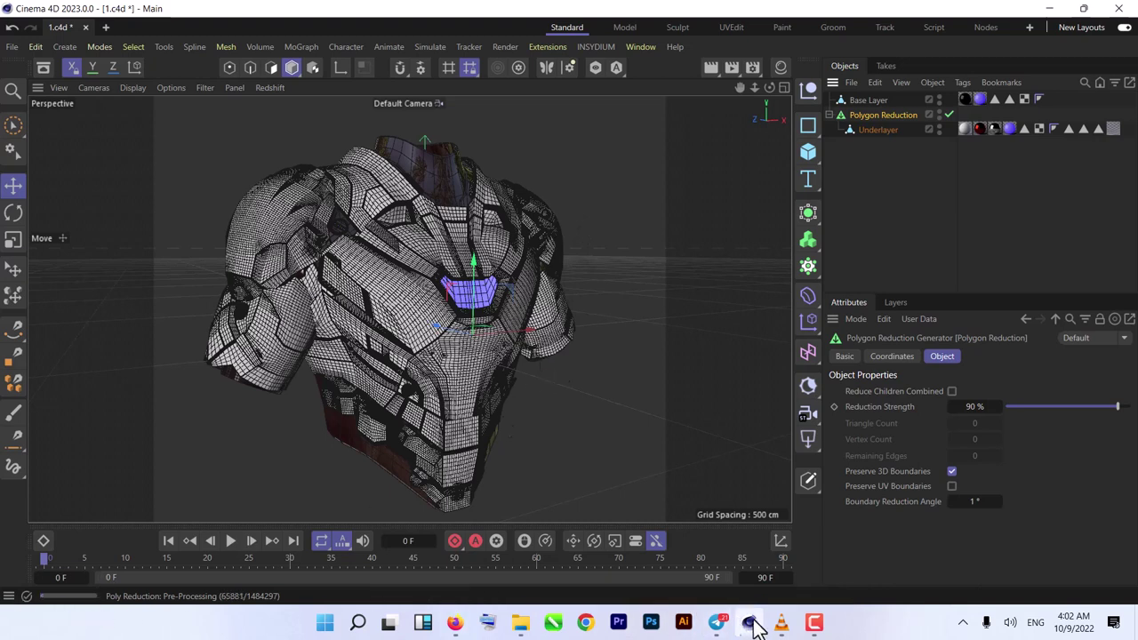
{"action": "left_click", "coordinate": [814, 624]}
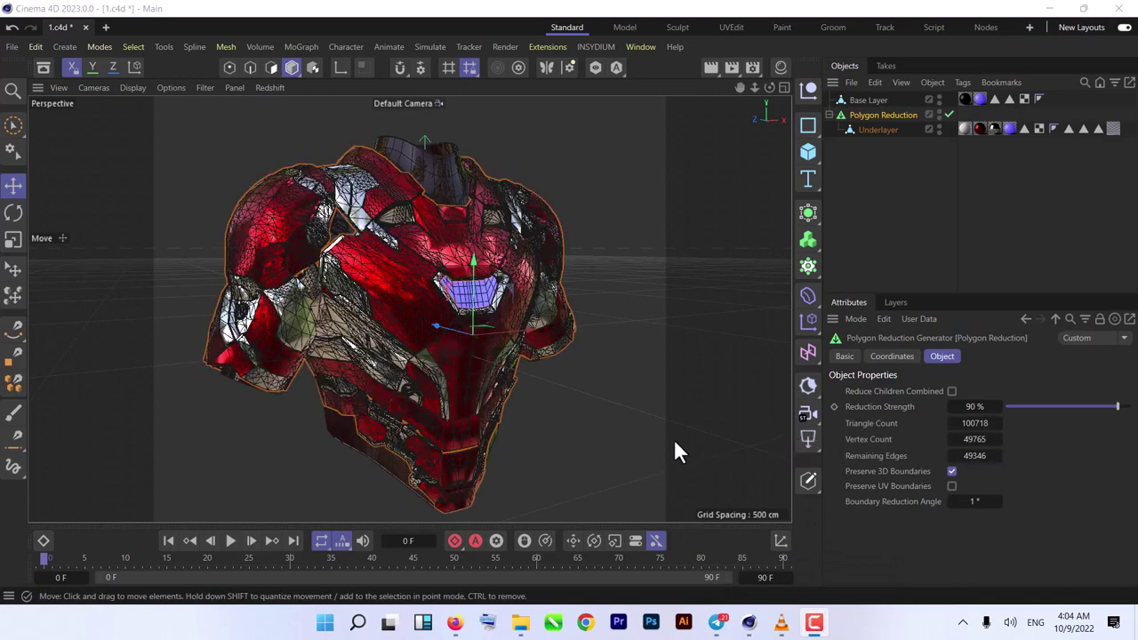
- Inspect the reduced armor mesh and convert the Polygon Reduction generator to editable geometry
{"action": "left_click", "coordinate": [477, 310]}
{"action": "left_click_drag", "start_coordinate": [503, 333], "coordinate": [533, 329], "text": "alt"}
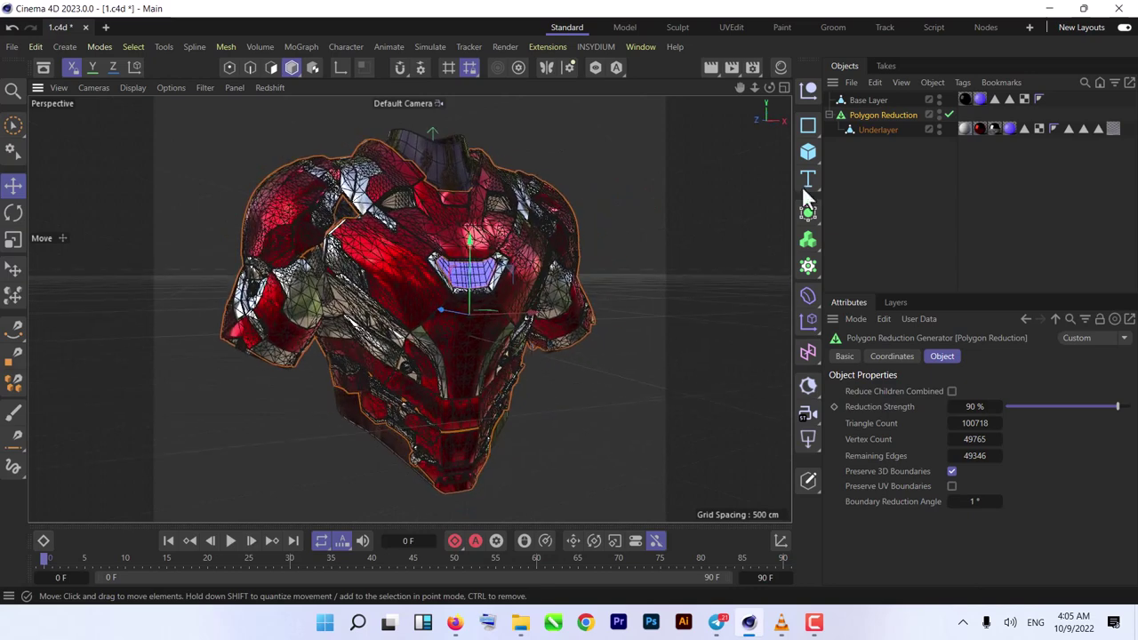
{"action": "left_click", "coordinate": [828, 115]}
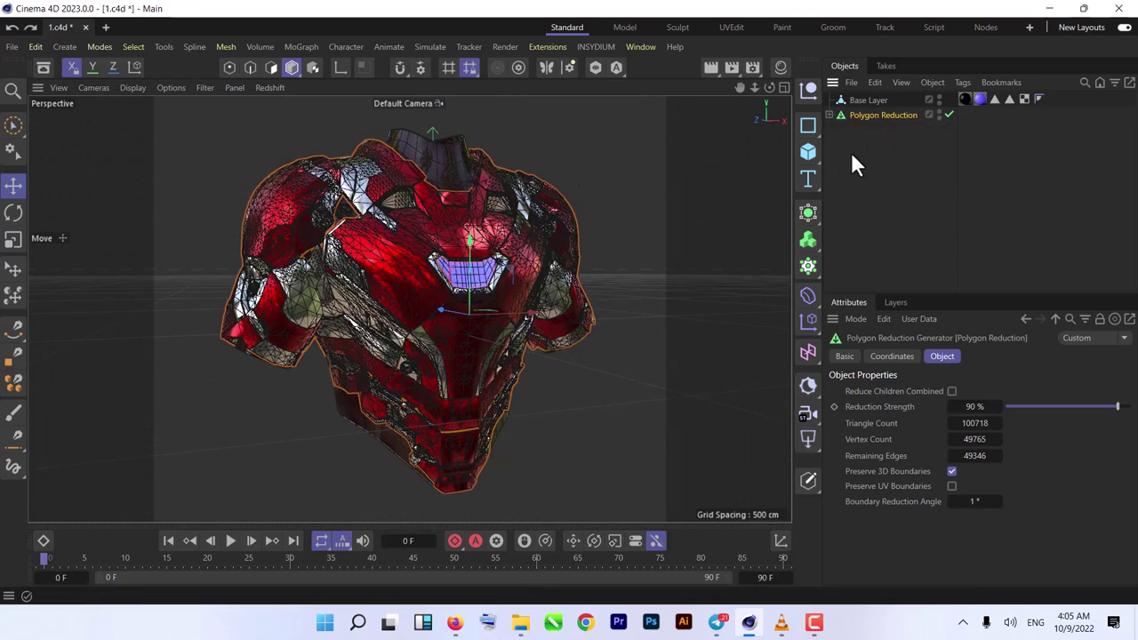
{"action": "key", "text": "c"}
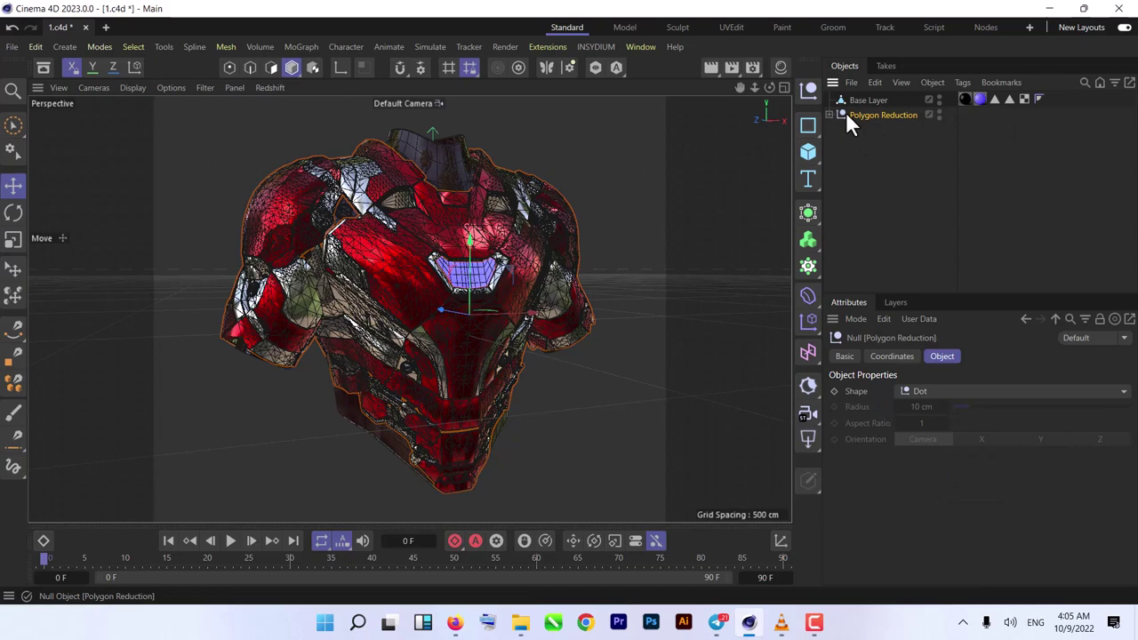
- Move Underlayer out of the Polygon Reduction null to the top hierarchy level and delete the empty null
{"action": "left_click", "coordinate": [828, 115]}
{"action": "left_click_drag", "start_coordinate": [880, 131], "coordinate": [882, 168]}
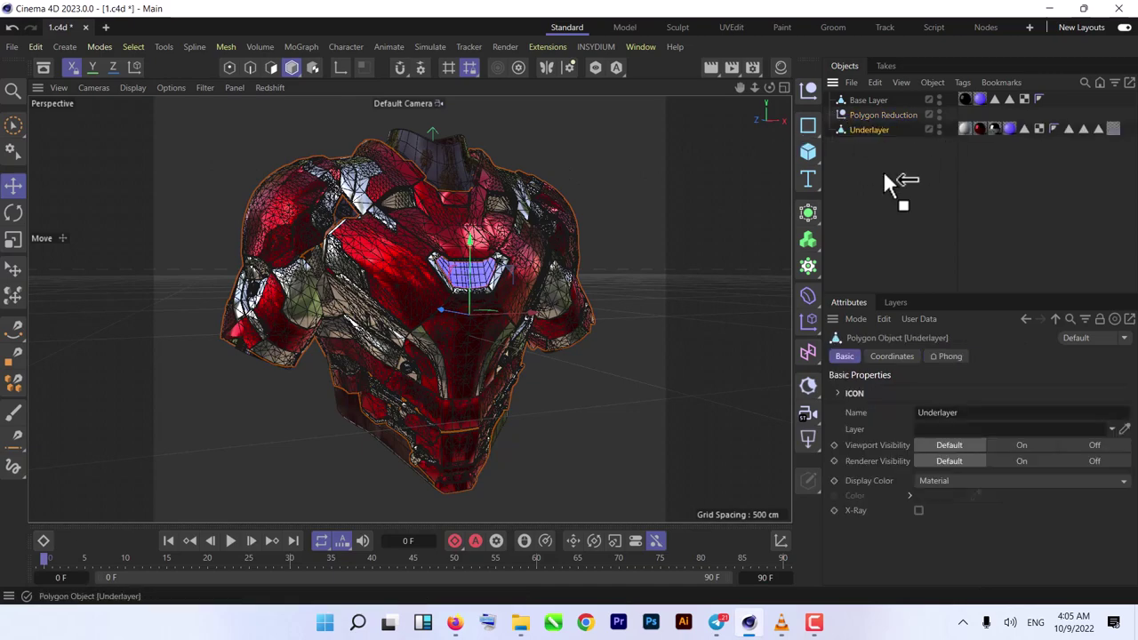
{"action": "left_click", "coordinate": [876, 116]}
{"action": "key", "text": "Delete"}
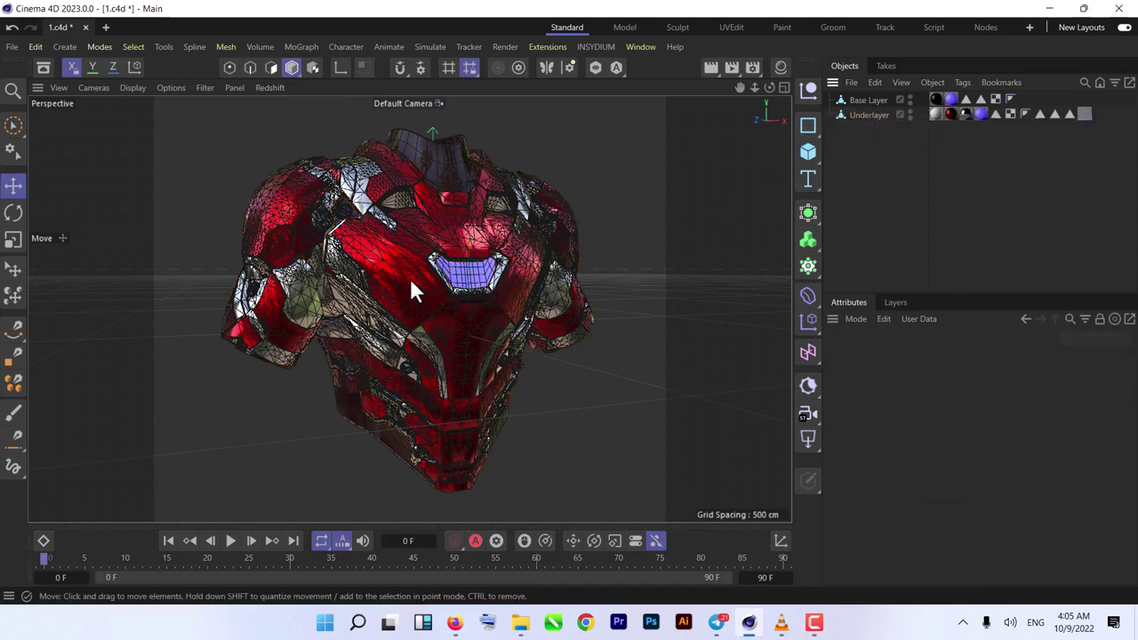
- Rename the Underlayer object as Suit
{"action": "left_click_drag", "start_coordinate": [379, 293], "coordinate": [418, 320], "text": "alt"}
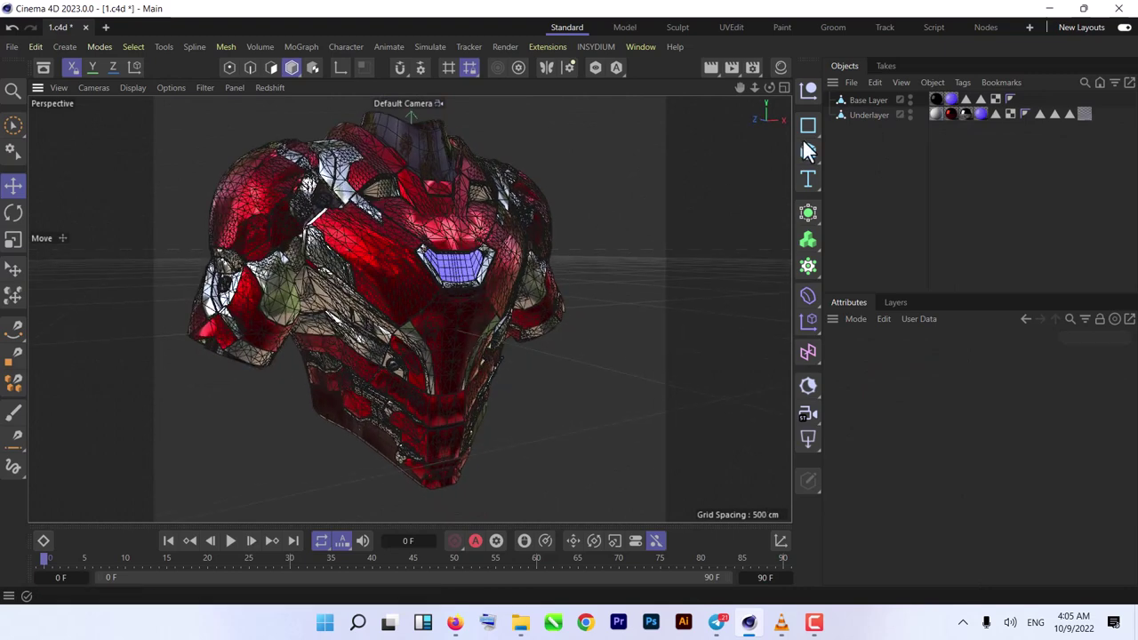
{"action": "double_click", "coordinate": [871, 115]}
{"action": "type", "text": "S"}
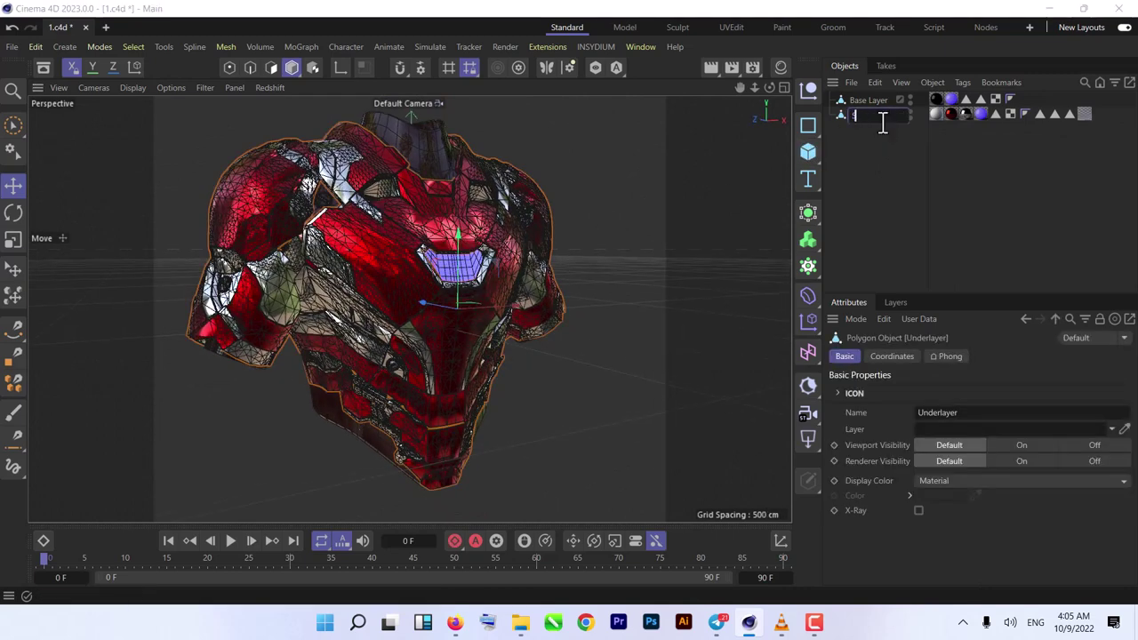
{"action": "type", "text": "uit"}
{"action": "key", "text": "Return"}
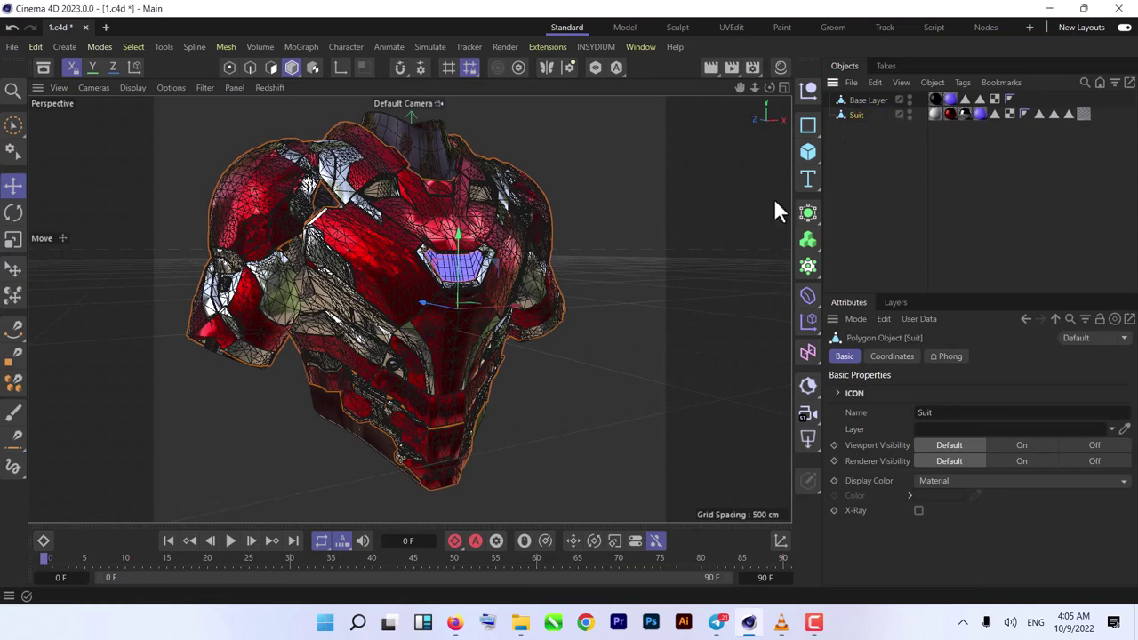
- Add a PolyFX deformer and make it a child of the Suit object
{"action": "left_click_drag", "start_coordinate": [566, 185], "coordinate": [545, 289], "text": "alt"}
{"action": "scroll", "coordinate": [545, 284], "scroll_direction": "up", "scroll_amount": 3}
{"action": "scroll", "coordinate": [548, 285], "scroll_direction": "down", "scroll_amount": 3}
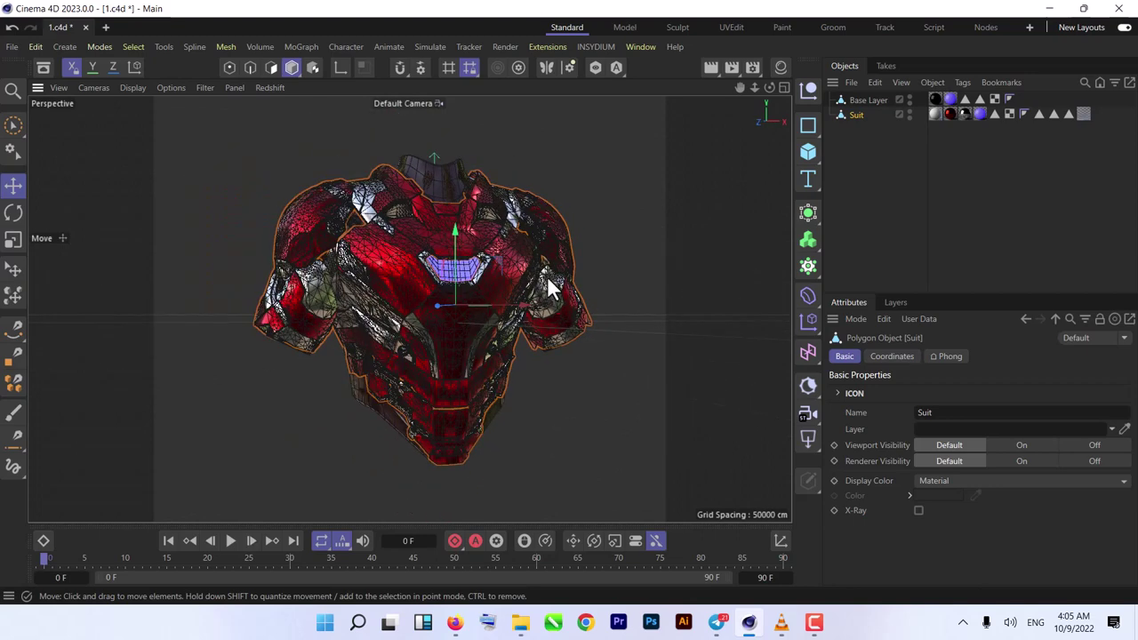
{"action": "left_click", "coordinate": [304, 46]}
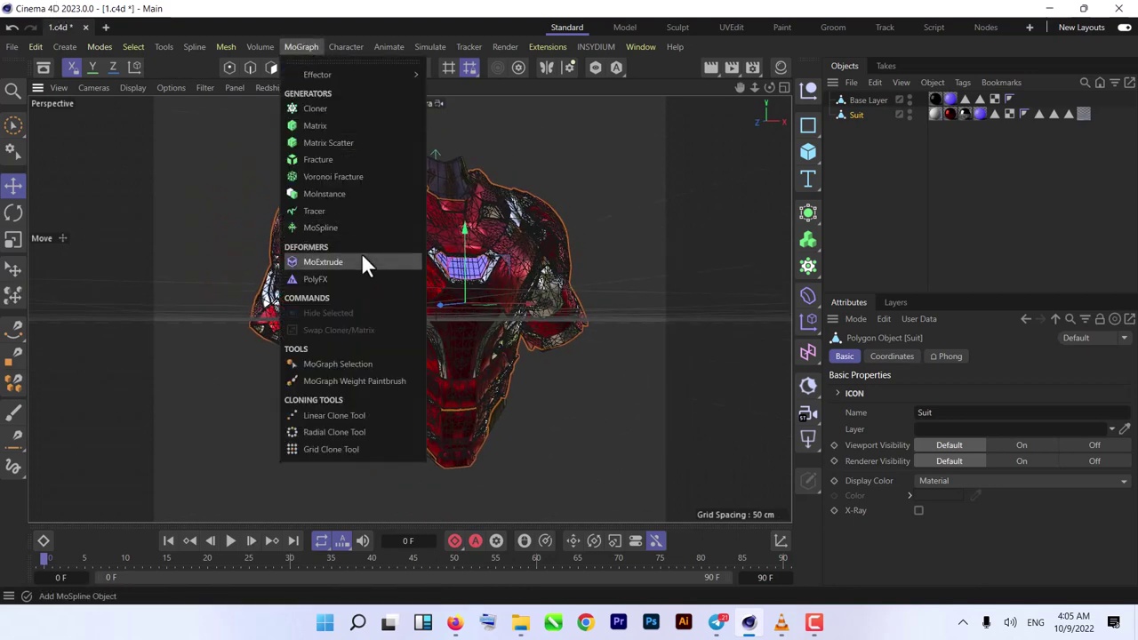
{"action": "left_click", "coordinate": [320, 277]}
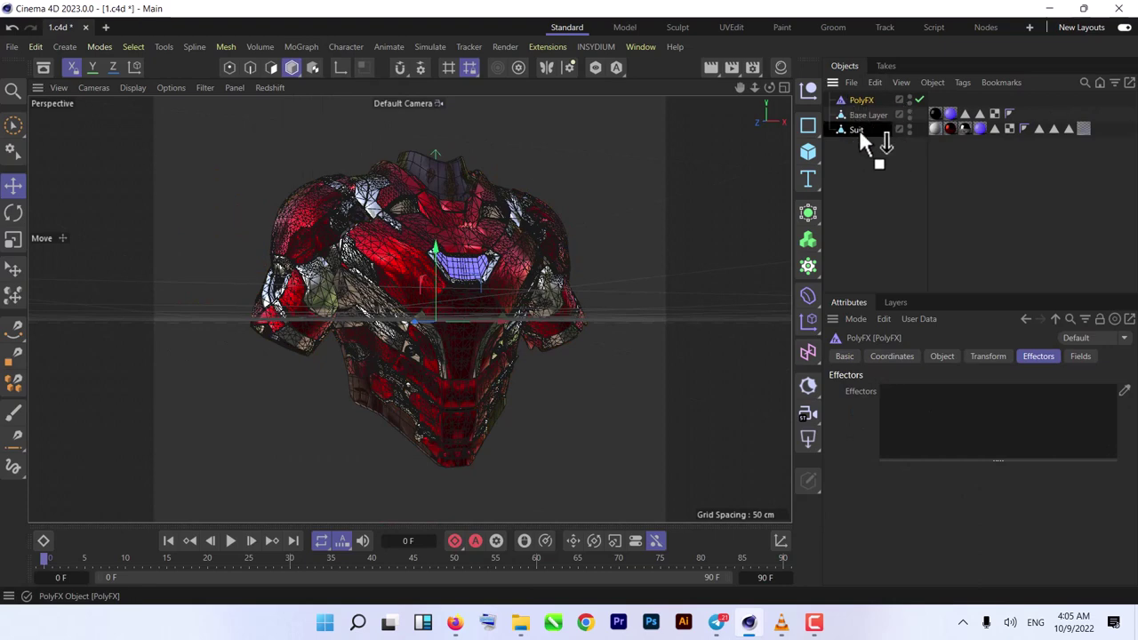
{"action": "left_click_drag", "start_coordinate": [859, 129], "coordinate": [859, 131]}
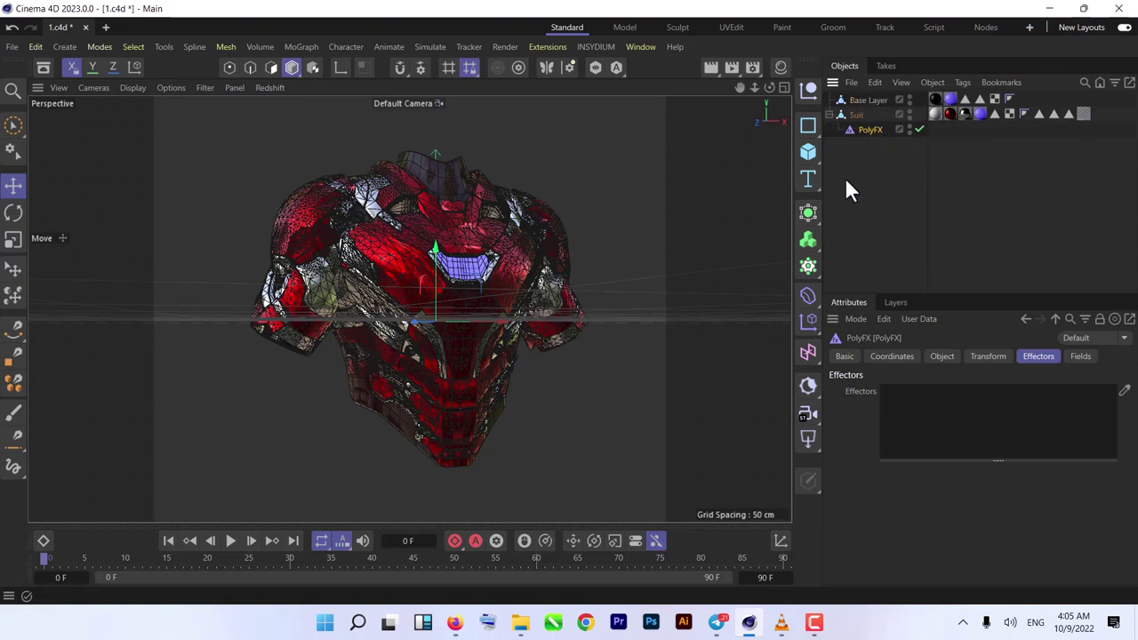
- Add a Plain effector to the Suit's PolyFX deformer
{"action": "left_click", "coordinate": [855, 114]}
{"action": "left_click", "coordinate": [862, 130]}
{"action": "left_click", "coordinate": [307, 40]}
{"action": "mouse_move", "coordinate": [313, 74]}
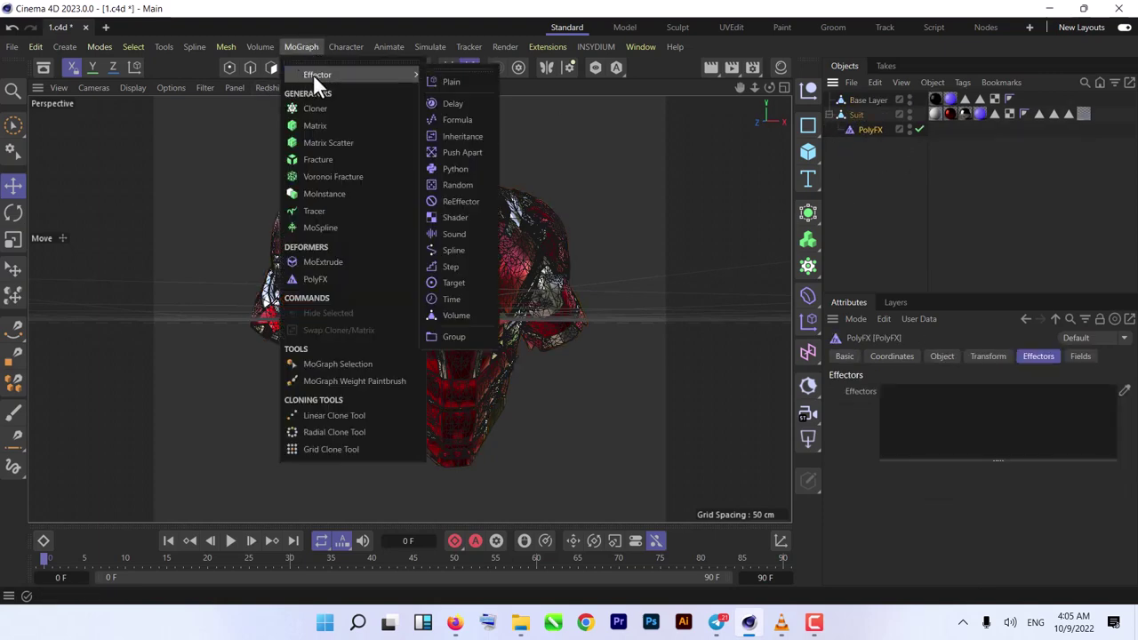
{"action": "left_click", "coordinate": [455, 82]}
- Change the perspective view's display mode to Gouraud Shading without lines and view the scattered suit polygons
{"action": "mouse_move", "coordinate": [472, 130]}
{"action": "left_mouse_down", "text": "alt"}
{"action": "mouse_move", "coordinate": [539, 132]}
{"action": "mouse_move", "coordinate": [443, 210]}
{"action": "left_mouse_up", "text": "alt"}
{"action": "left_click", "coordinate": [133, 87]}
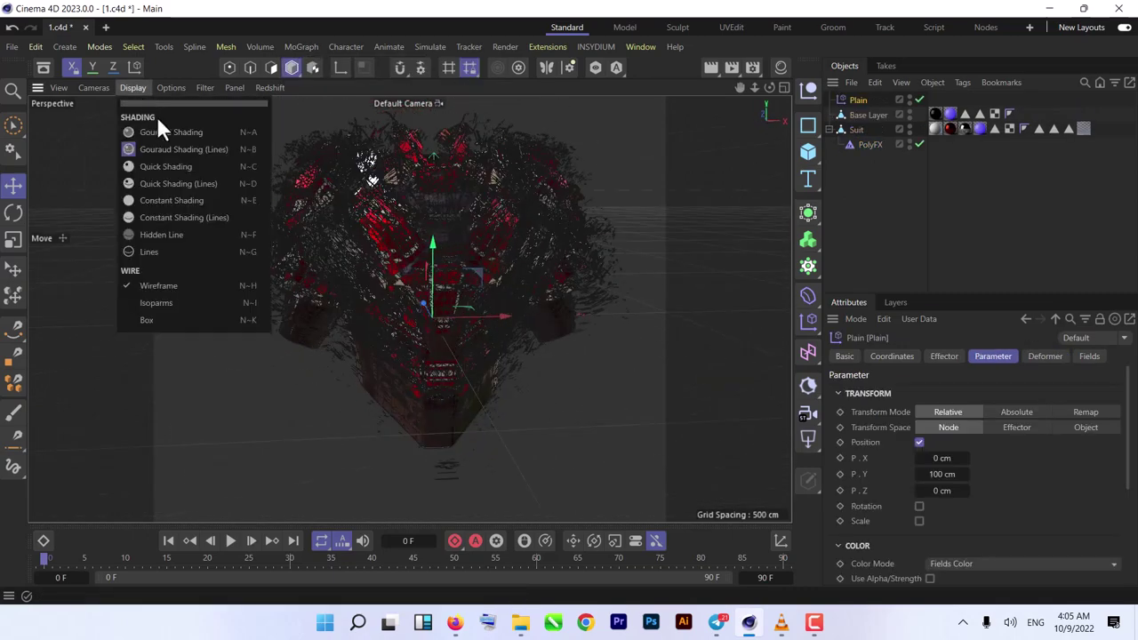
{"action": "left_click", "coordinate": [164, 130]}
{"action": "mouse_move", "coordinate": [384, 165]}
{"action": "left_mouse_down", "text": "alt"}
{"action": "mouse_move", "coordinate": [435, 227]}
{"action": "mouse_move", "coordinate": [387, 225]}
{"action": "mouse_move", "coordinate": [399, 252]}
{"action": "mouse_move", "coordinate": [380, 236]}
{"action": "left_mouse_up", "text": "alt"}
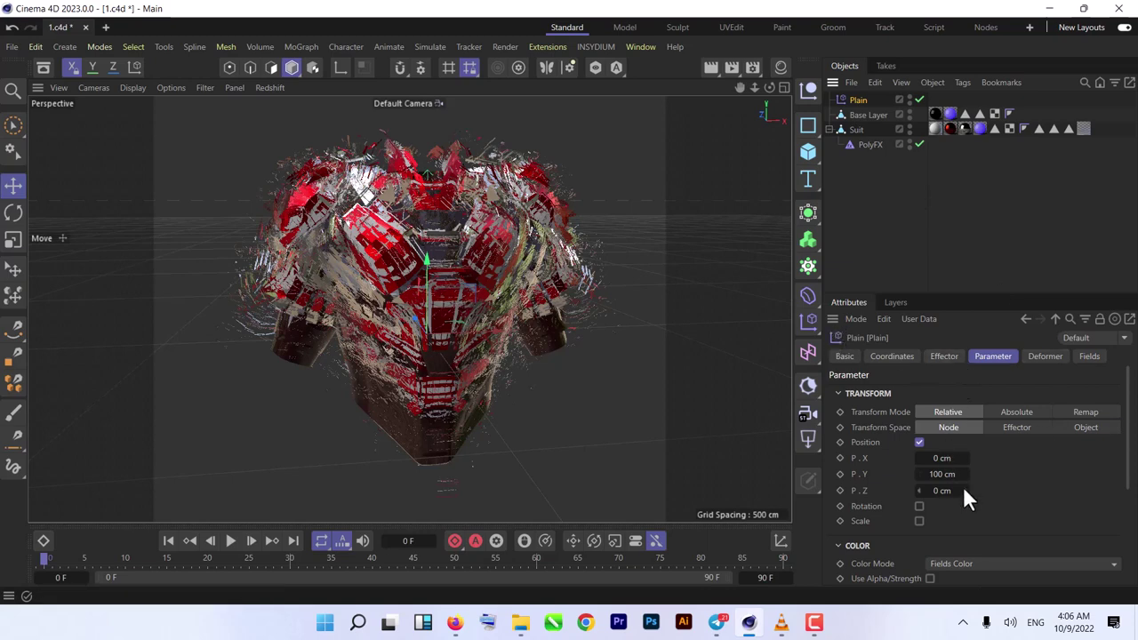
- Turn off the Plain effector's Position influence and enable Uniform Scale with a value of -1
{"action": "left_click", "coordinate": [919, 442]}
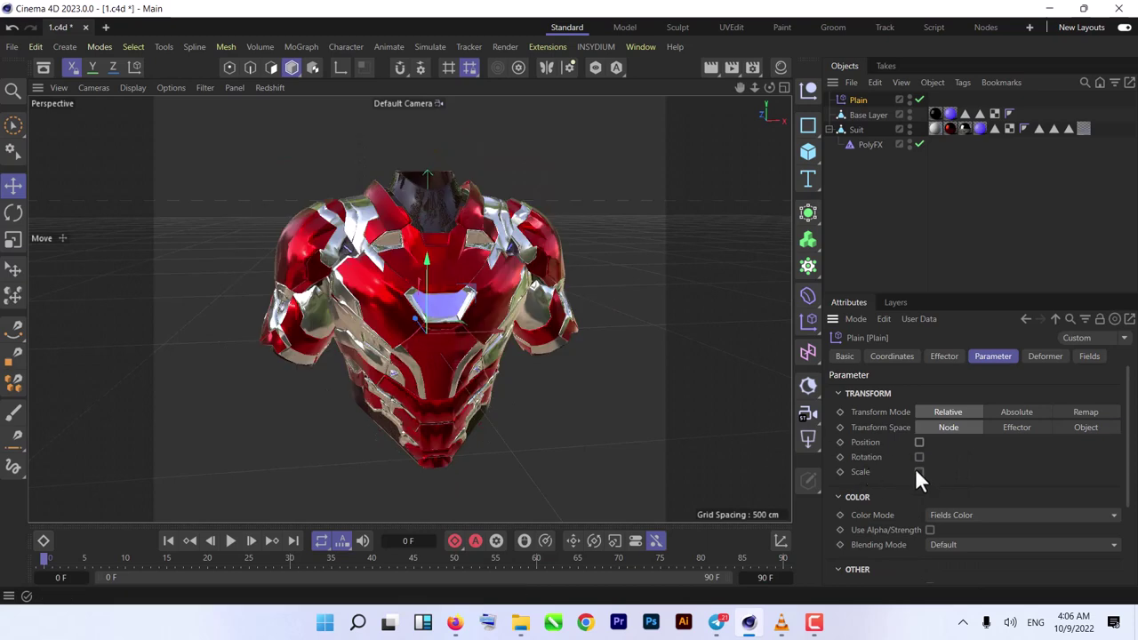
{"action": "left_click", "coordinate": [919, 472]}
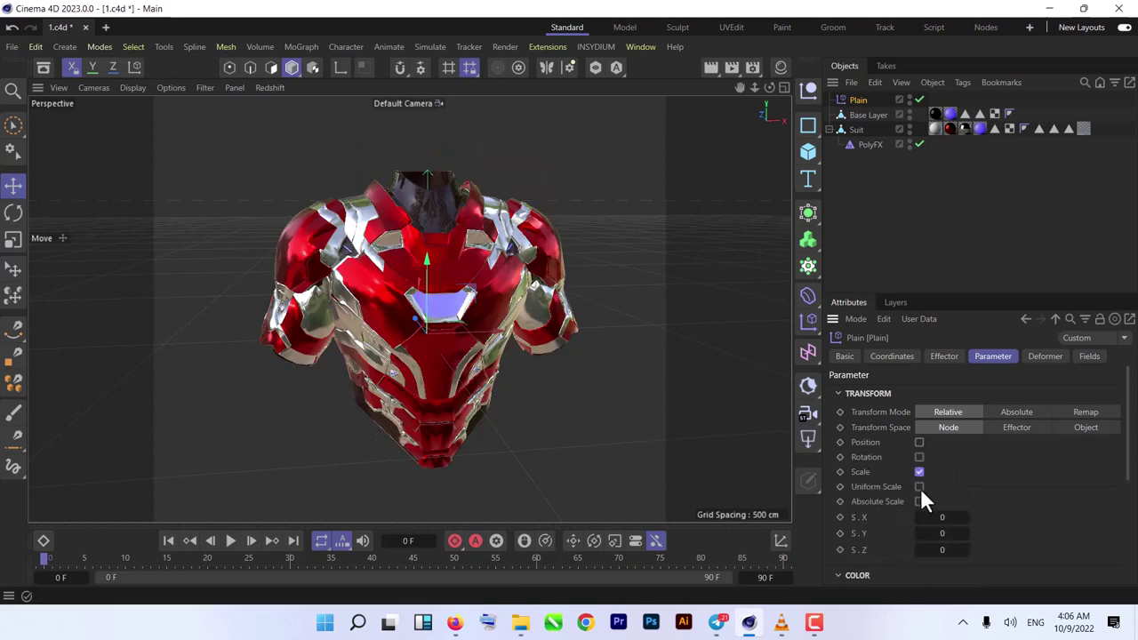
{"action": "left_click", "coordinate": [918, 488]}
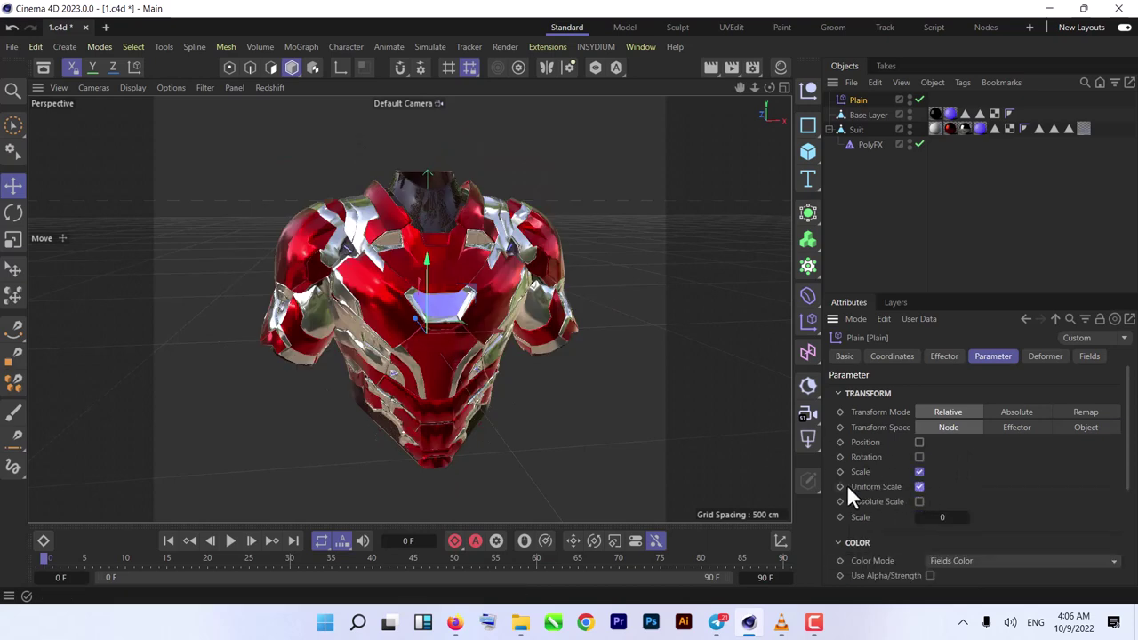
{"action": "left_click", "coordinate": [936, 517]}
{"action": "type", "text": "-1"}
{"action": "key", "text": "Return"}
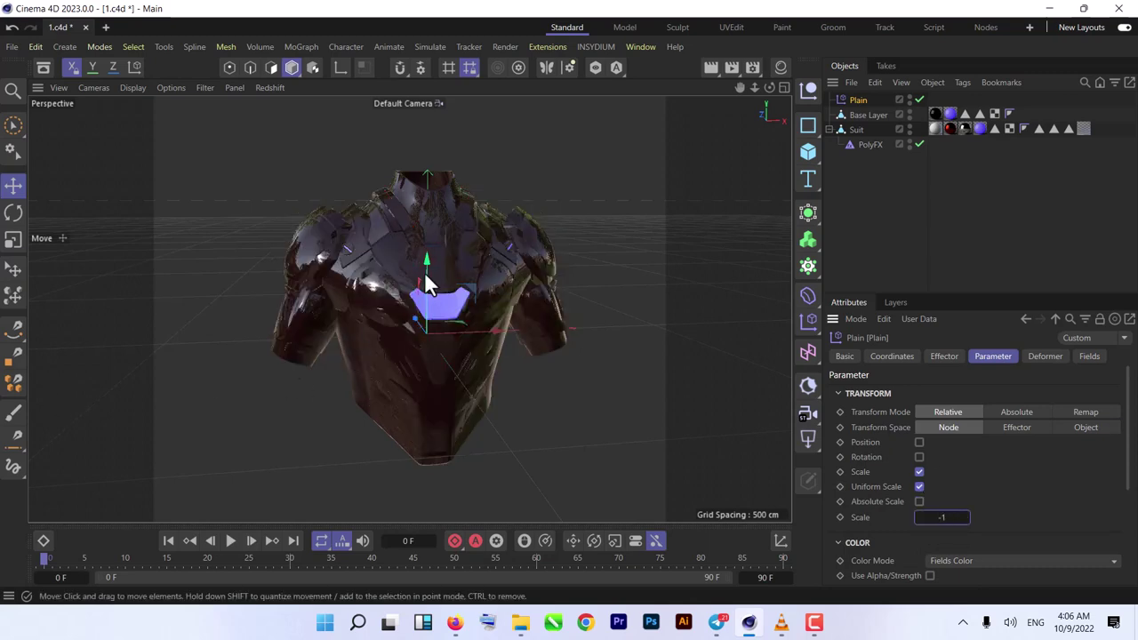
- Add a Spherical Field to the Plain effector's falloff
{"action": "mouse_move", "coordinate": [426, 284]}
{"action": "left_mouse_down", "text": "alt"}
{"action": "mouse_move", "coordinate": [511, 329]}
{"action": "mouse_move", "coordinate": [437, 275]}
{"action": "mouse_move", "coordinate": [460, 382]}
{"action": "mouse_move", "coordinate": [436, 352]}
{"action": "mouse_move", "coordinate": [523, 289]}
{"action": "mouse_move", "coordinate": [452, 273]}
{"action": "mouse_move", "coordinate": [430, 222]}
{"action": "mouse_move", "coordinate": [485, 323]}
{"action": "mouse_move", "coordinate": [426, 287]}
{"action": "mouse_move", "coordinate": [436, 292]}
{"action": "left_mouse_up", "text": "alt"}
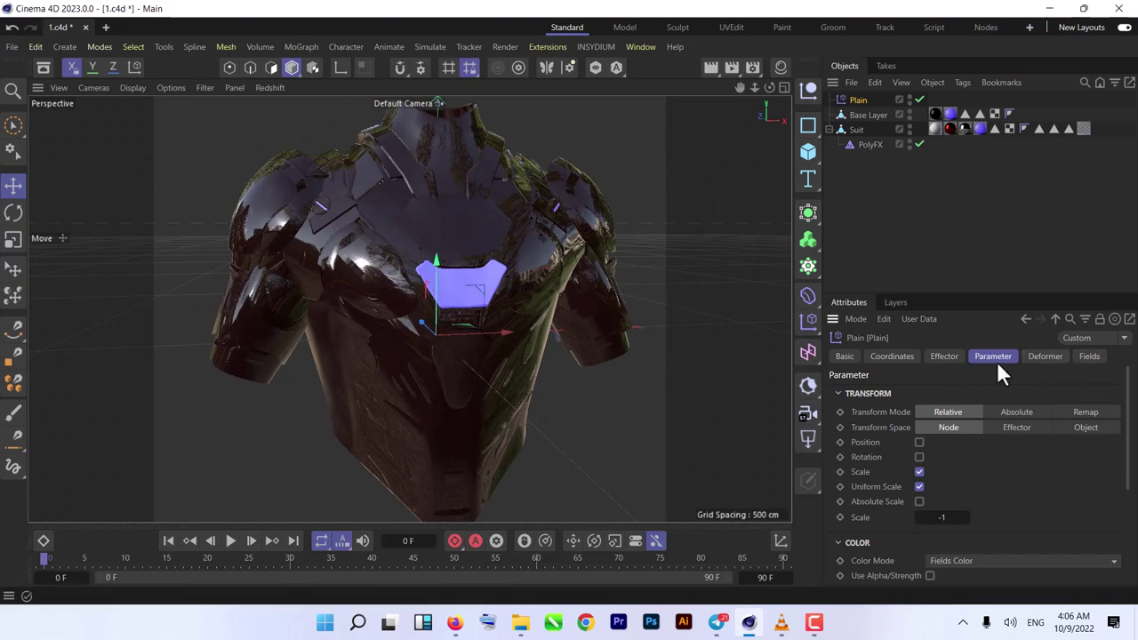
{"action": "left_click", "coordinate": [1089, 357]}
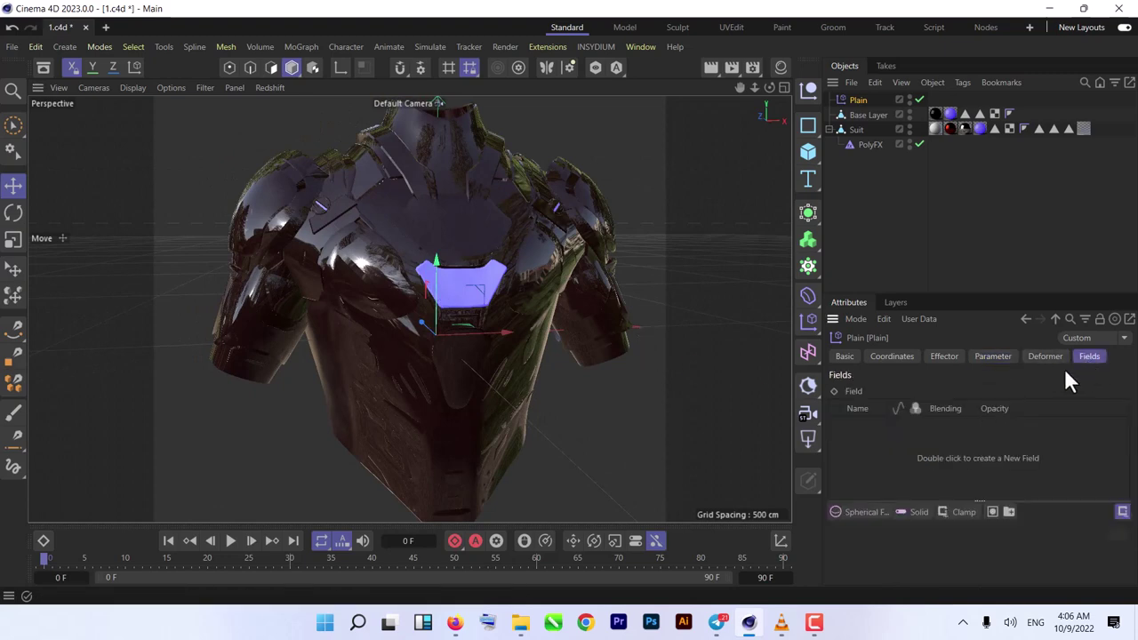
{"action": "left_click", "coordinate": [860, 513]}
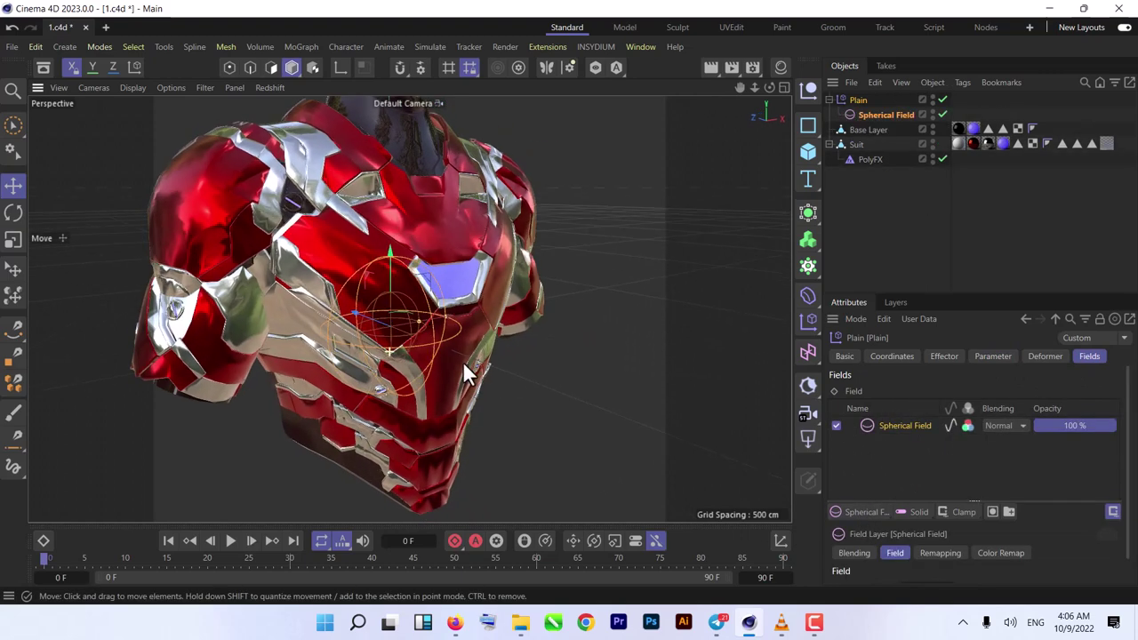
- Move the Spherical Field onto the glowing arc reactor at the centre of the chest
{"action": "left_click_drag", "start_coordinate": [462, 361], "coordinate": [463, 374], "text": "alt"}
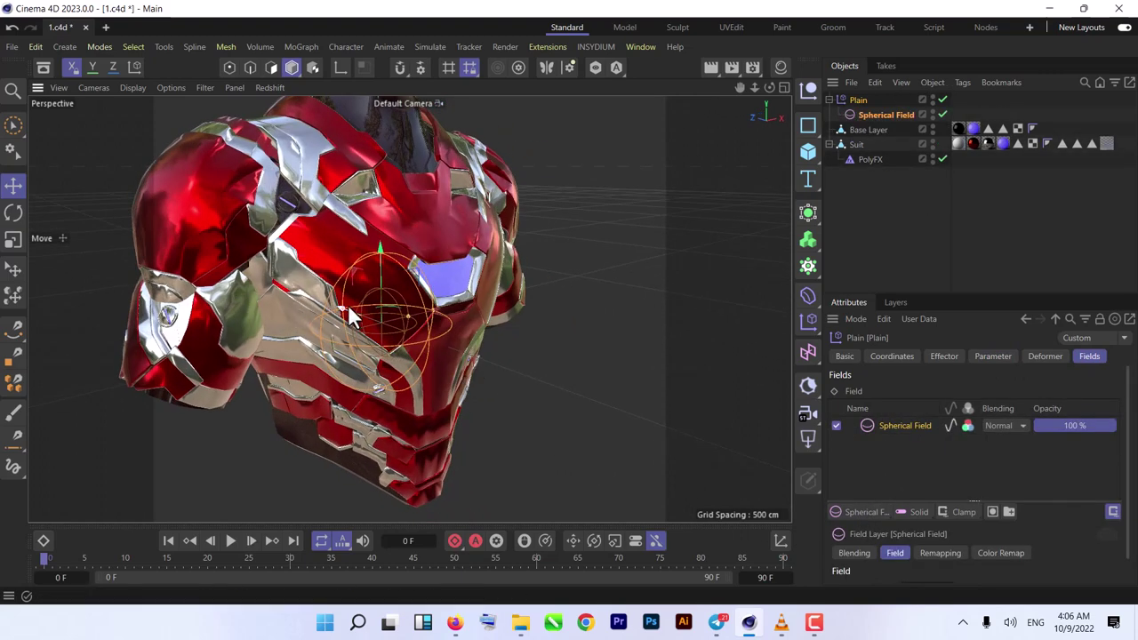
{"action": "left_click_drag", "start_coordinate": [351, 317], "coordinate": [351, 277]}
{"action": "right_click_drag", "start_coordinate": [351, 278], "coordinate": [534, 290], "text": "alt"}
- Scale the Spherical Field down and reduce its inner sphere so it just surrounds the chest reactor
{"action": "key", "text": "t"}
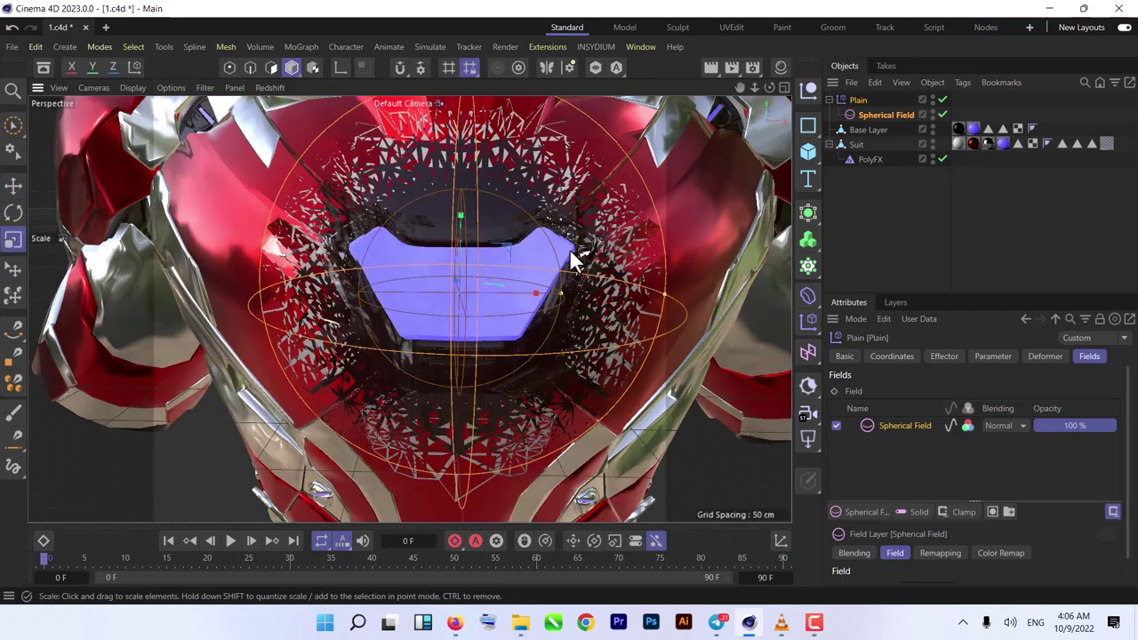
{"action": "left_click_drag", "start_coordinate": [577, 210], "coordinate": [376, 361]}
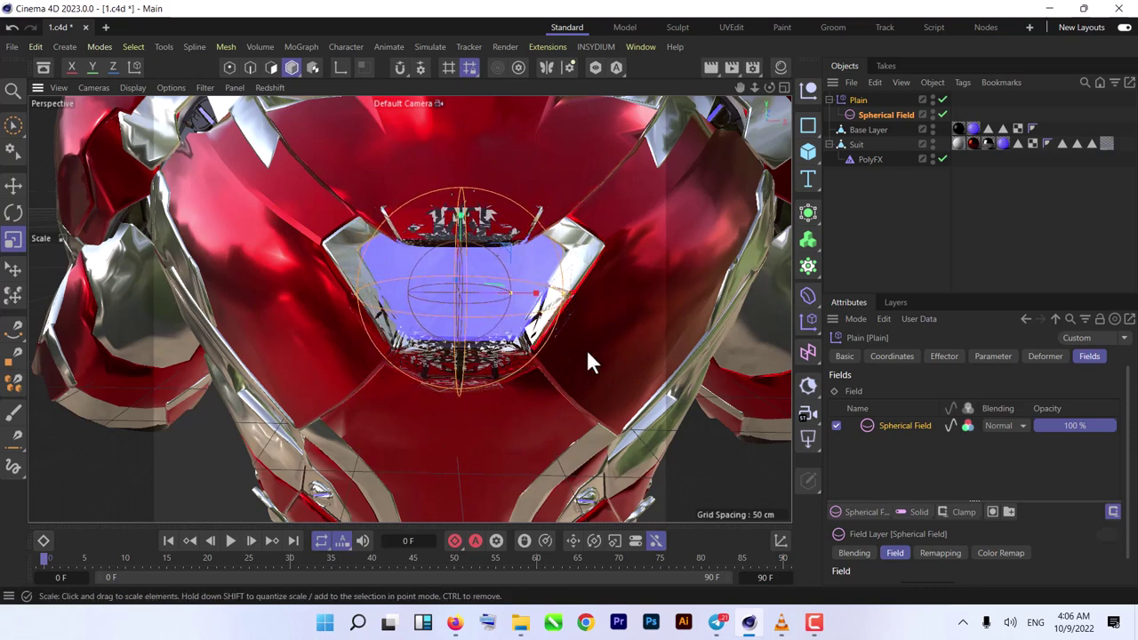
{"action": "mouse_move", "coordinate": [507, 292]}
{"action": "left_mouse_down"}
{"action": "mouse_move", "coordinate": [521, 305]}
{"action": "mouse_move", "coordinate": [541, 301]}
{"action": "mouse_move", "coordinate": [524, 277]}
{"action": "mouse_move", "coordinate": [499, 294]}
{"action": "left_mouse_up"}
{"action": "key", "text": "e"}
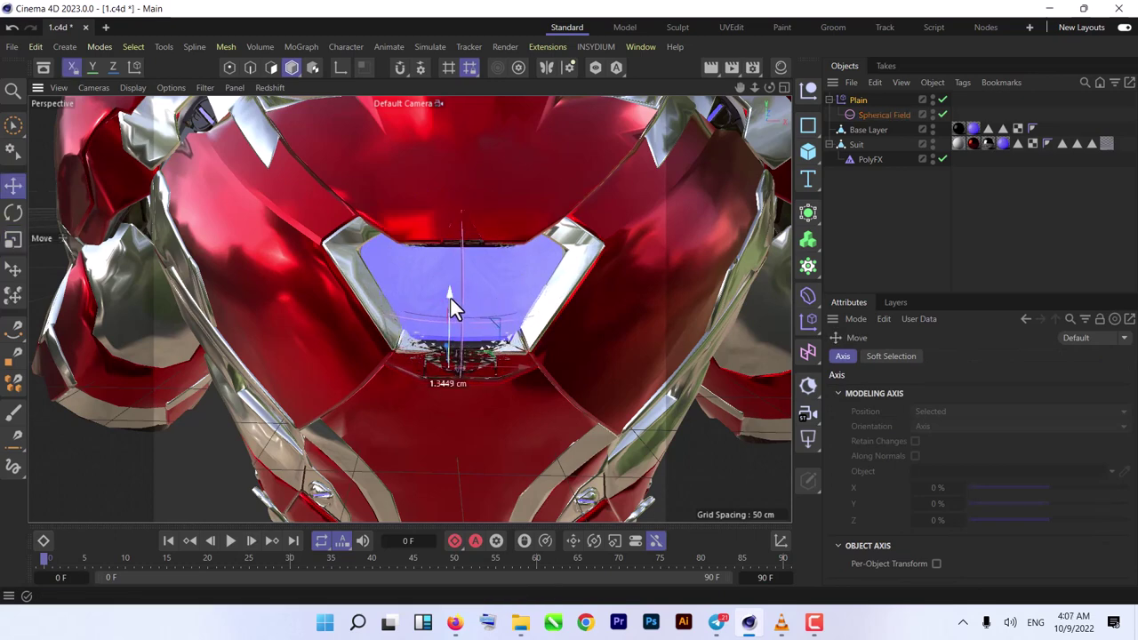
{"action": "left_click_drag", "start_coordinate": [423, 317], "coordinate": [409, 298], "text": "alt"}
{"action": "scroll", "coordinate": [367, 296], "scroll_direction": "down", "scroll_amount": 3}
{"action": "scroll", "coordinate": [369, 297], "scroll_direction": "up", "scroll_amount": 2}
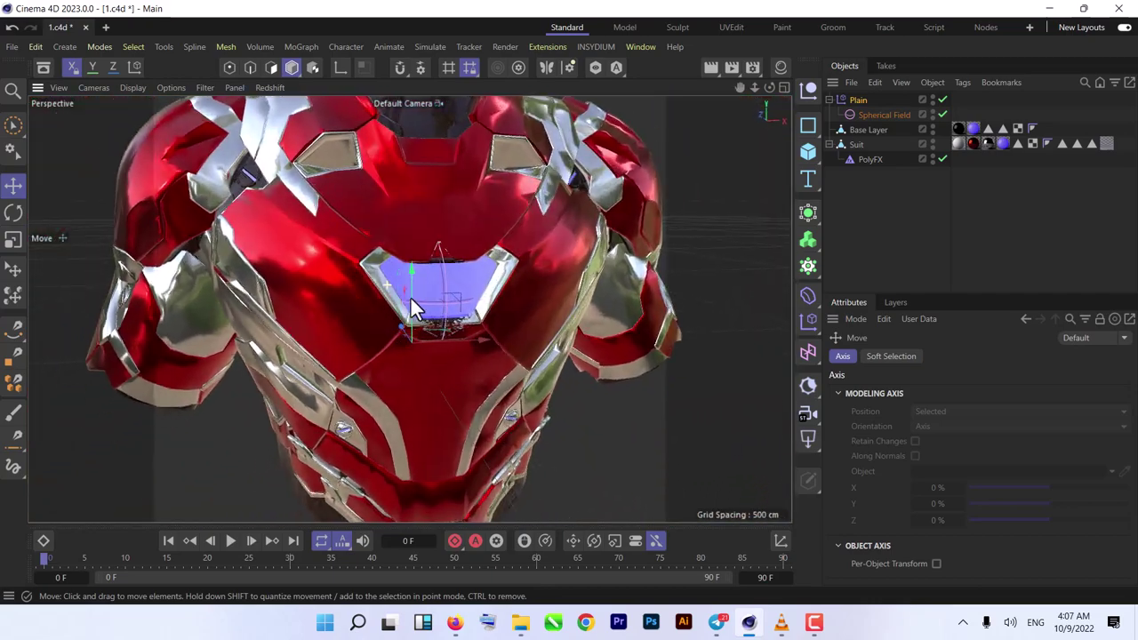
- Add a Freeze layer above the Spherical Field in the Plain effector and set its mode to Grow
{"action": "left_click", "coordinate": [853, 100]}
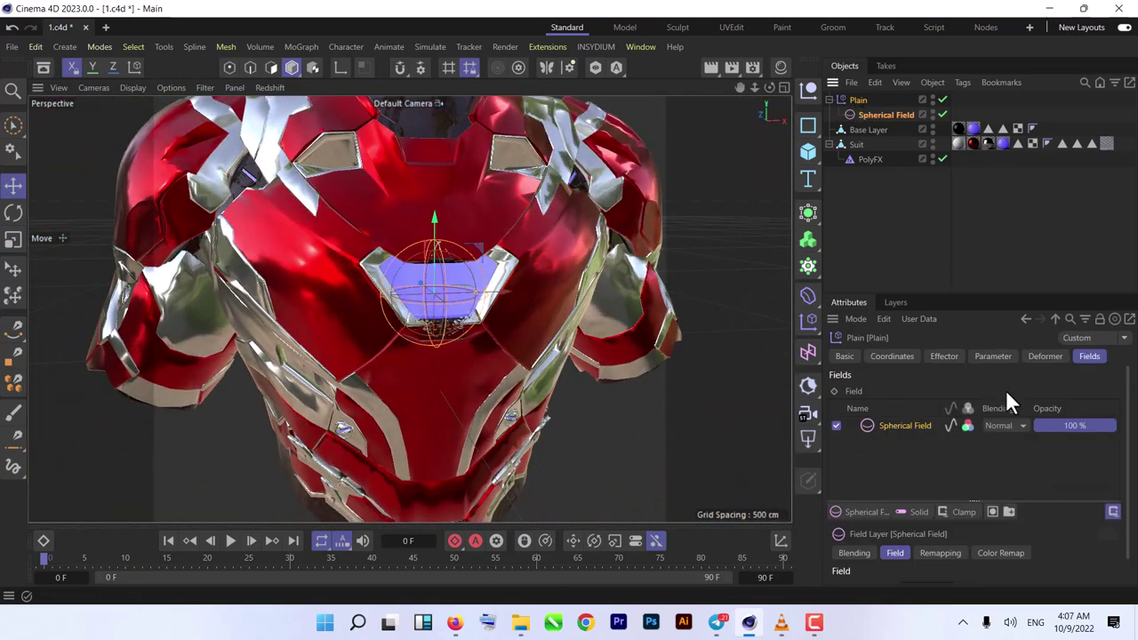
{"action": "left_click", "coordinate": [873, 509]}
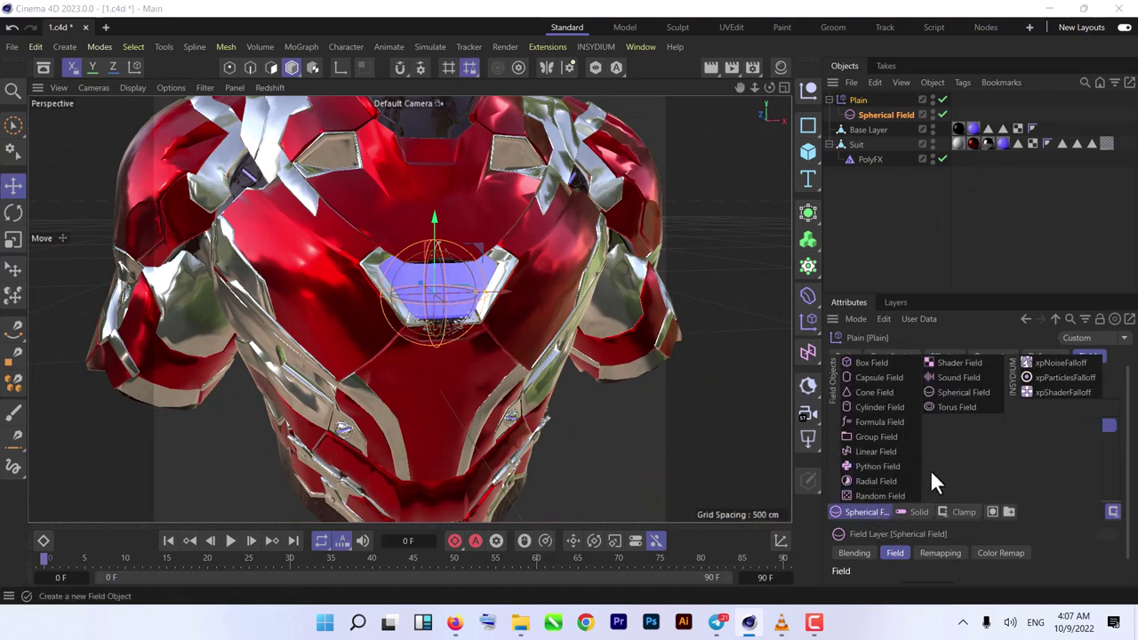
{"action": "left_click", "coordinate": [956, 518]}
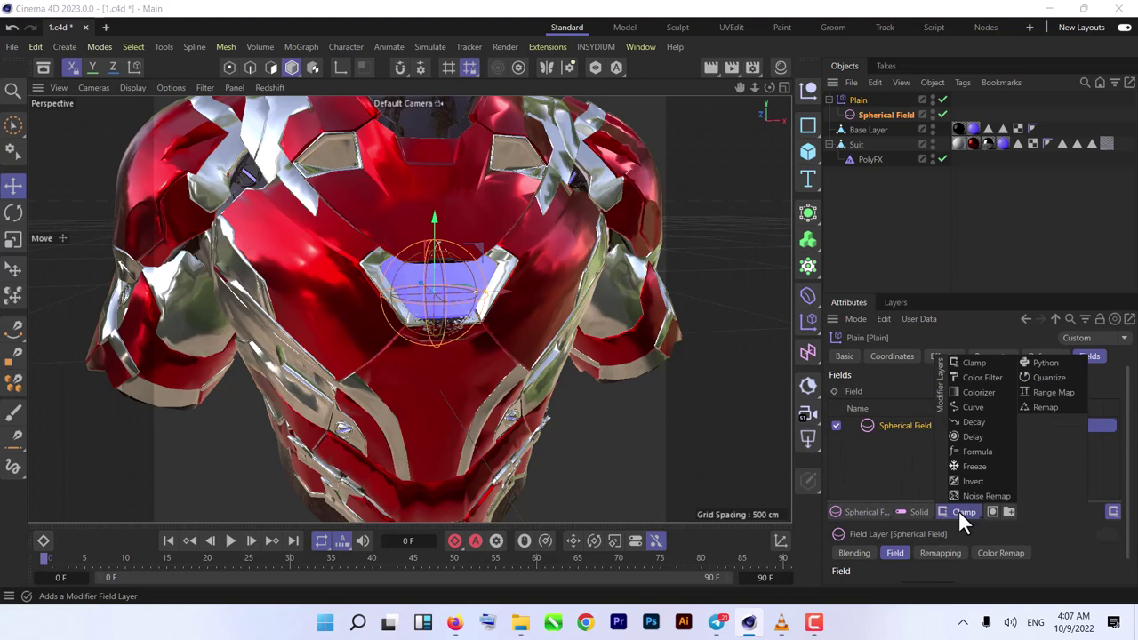
{"action": "left_click", "coordinate": [982, 467]}
{"action": "scroll", "coordinate": [877, 436], "scroll_direction": "down", "scroll_amount": 3}
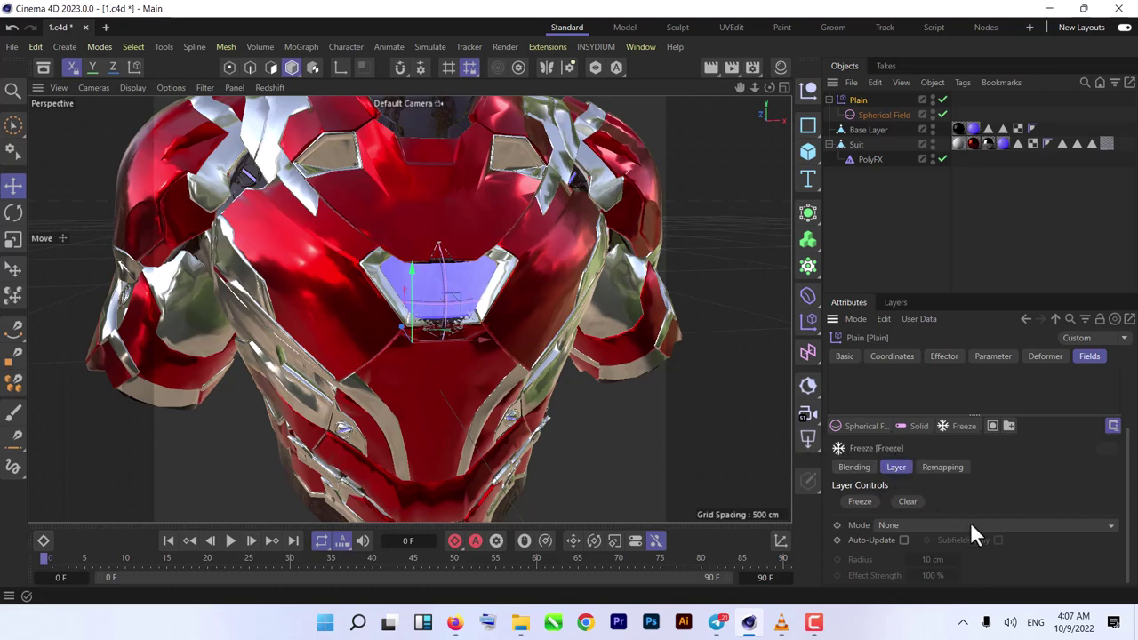
{"action": "left_click", "coordinate": [888, 526]}
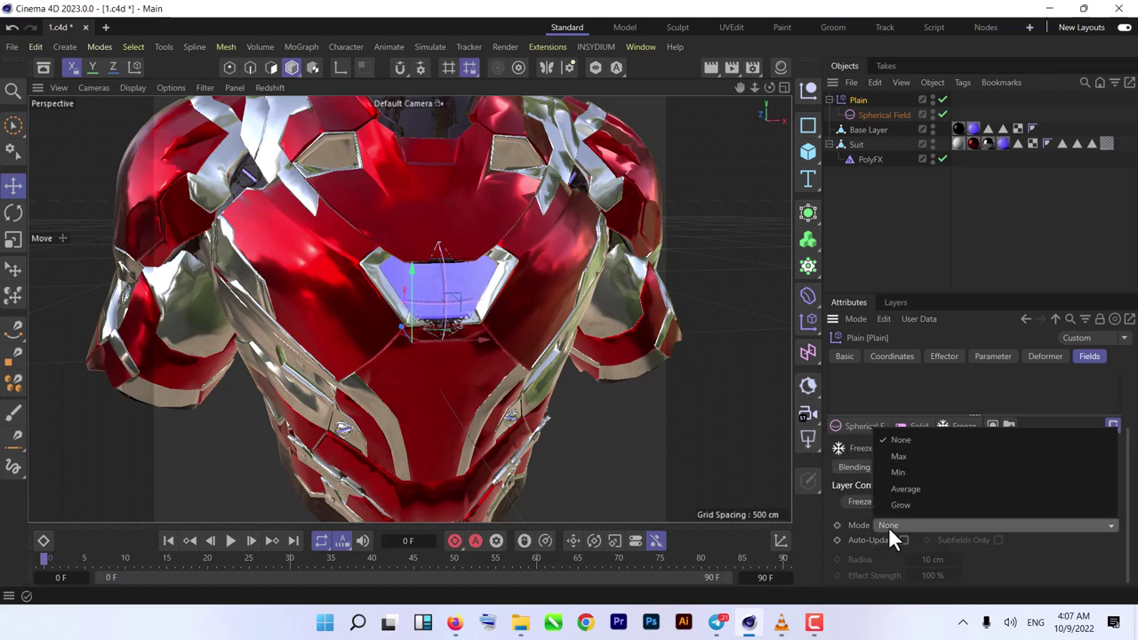
{"action": "left_click", "coordinate": [913, 504]}
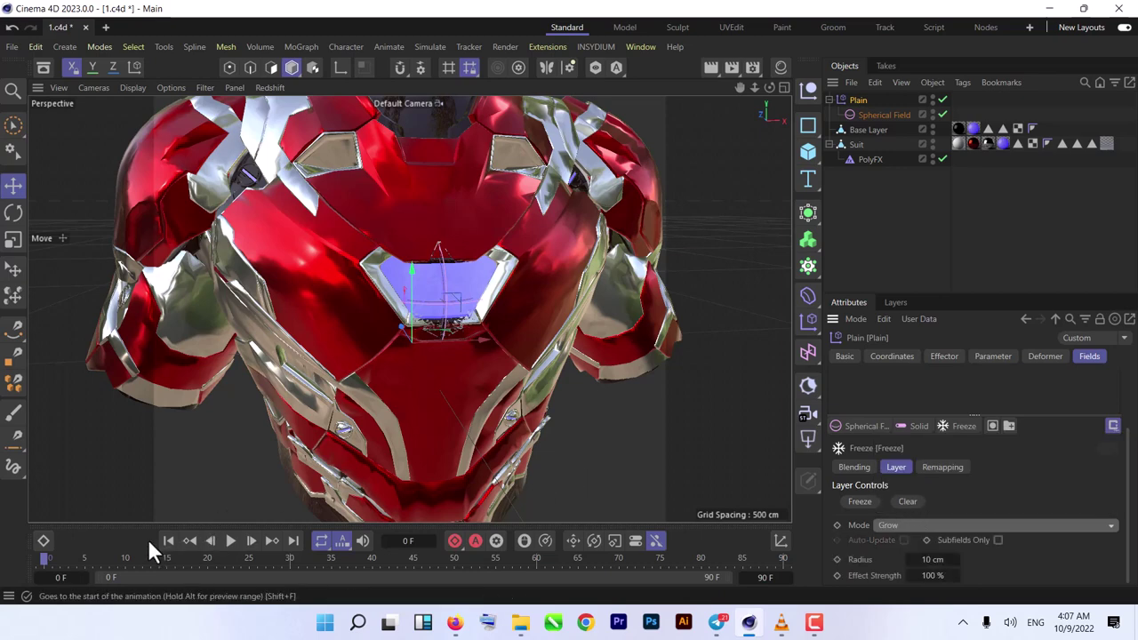
- Play the animation to examine how the effect grows across the chest, and return to the first frame
{"action": "left_click", "coordinate": [230, 541]}
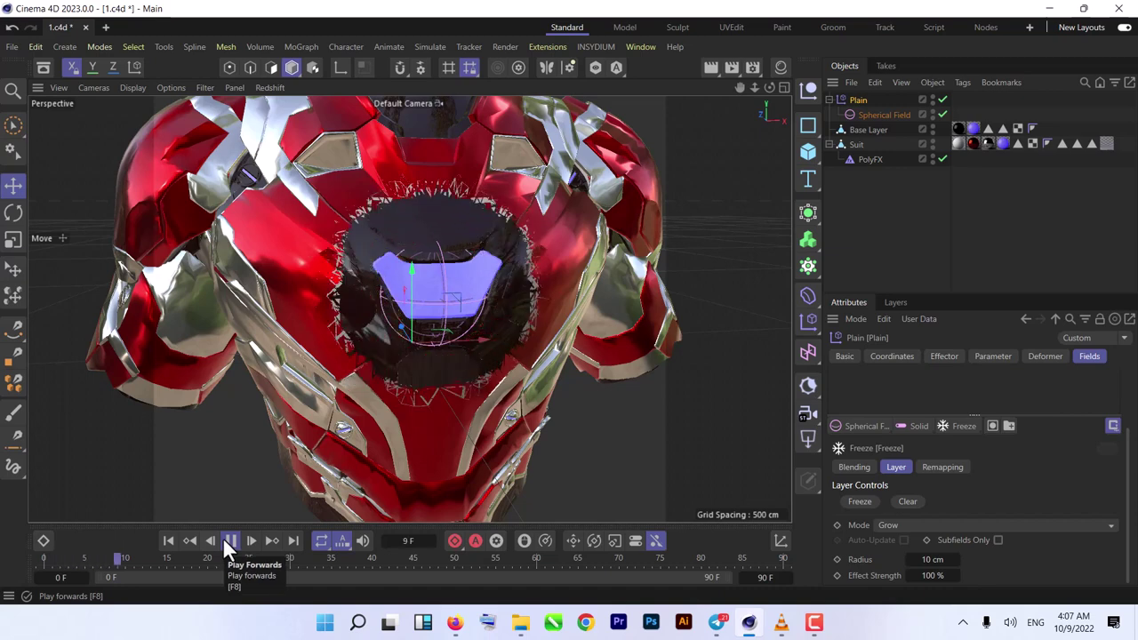
{"action": "left_click", "coordinate": [223, 537]}
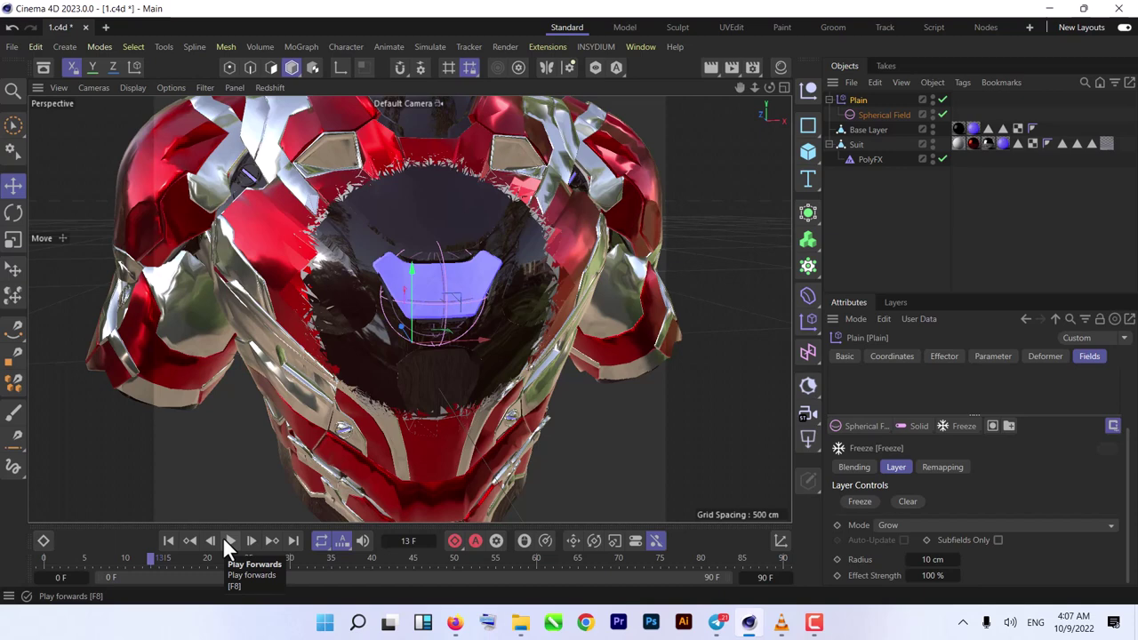
{"action": "left_click_drag", "start_coordinate": [255, 403], "coordinate": [464, 419], "text": "alt"}
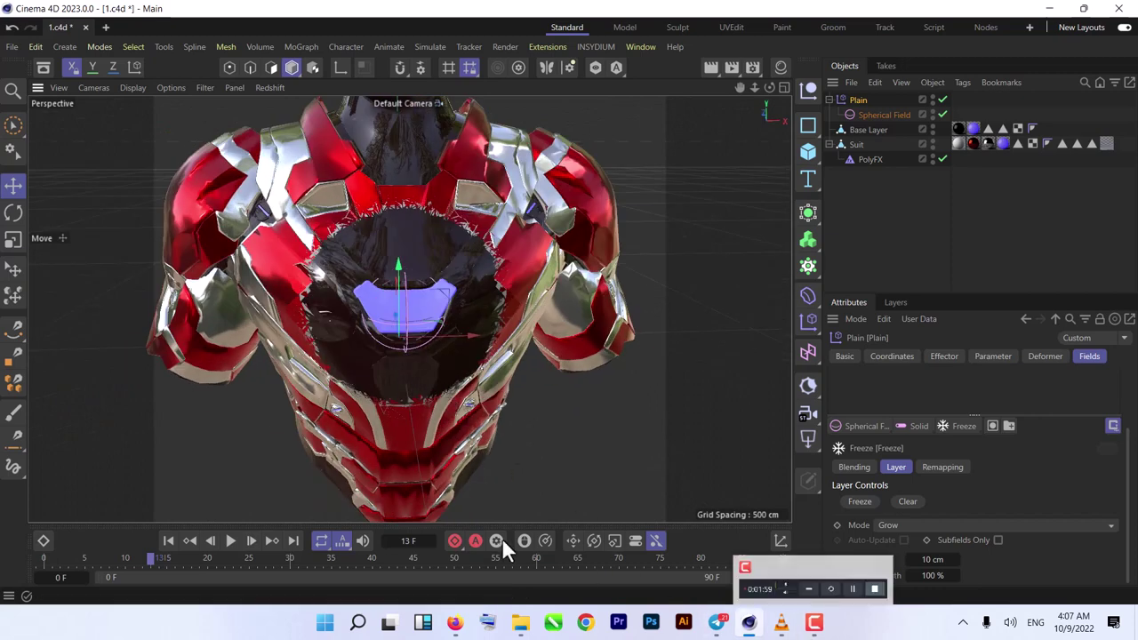
{"action": "left_click_drag", "start_coordinate": [601, 459], "coordinate": [335, 378], "text": "alt"}
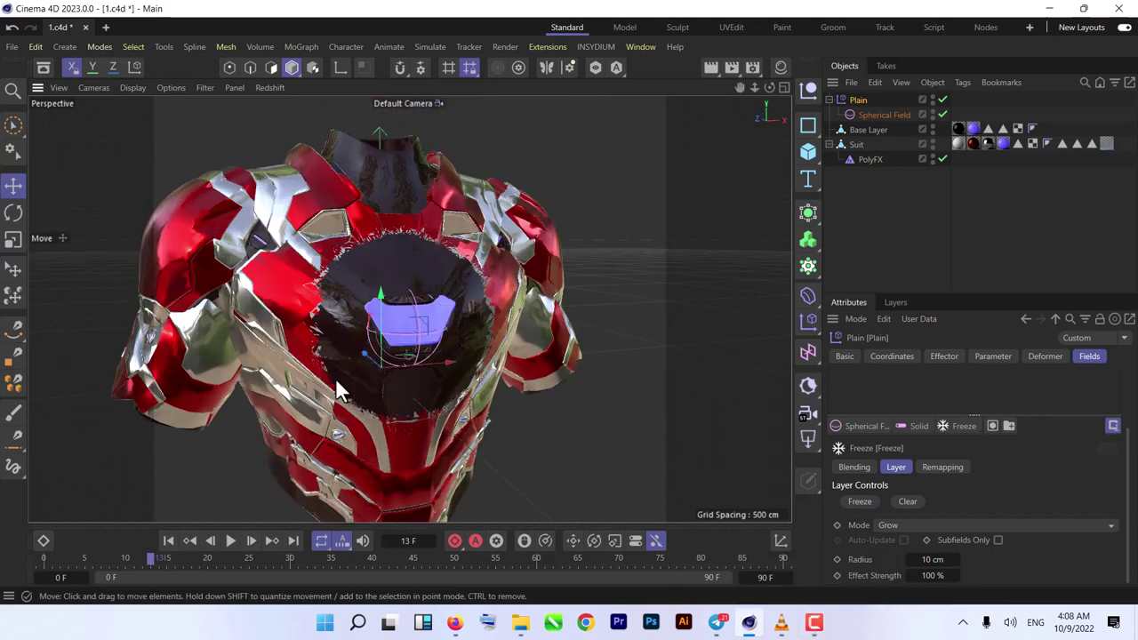
{"action": "left_click", "coordinate": [168, 540]}
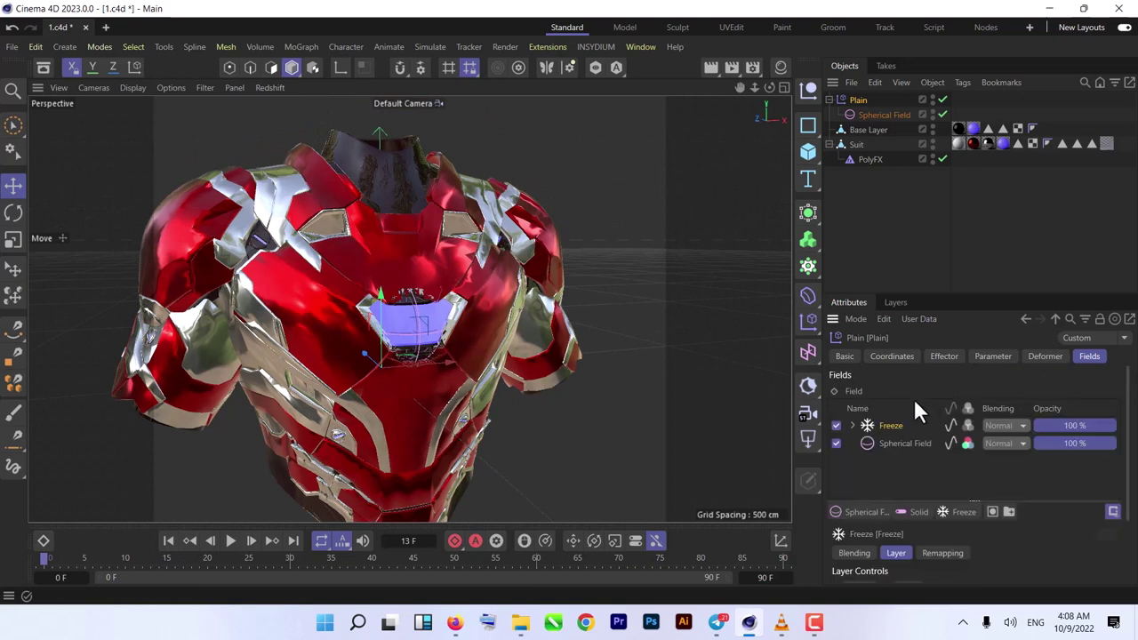
- Add a Random Field inside the Freeze layer's Radius sub-field
{"action": "left_click", "coordinate": [852, 426]}
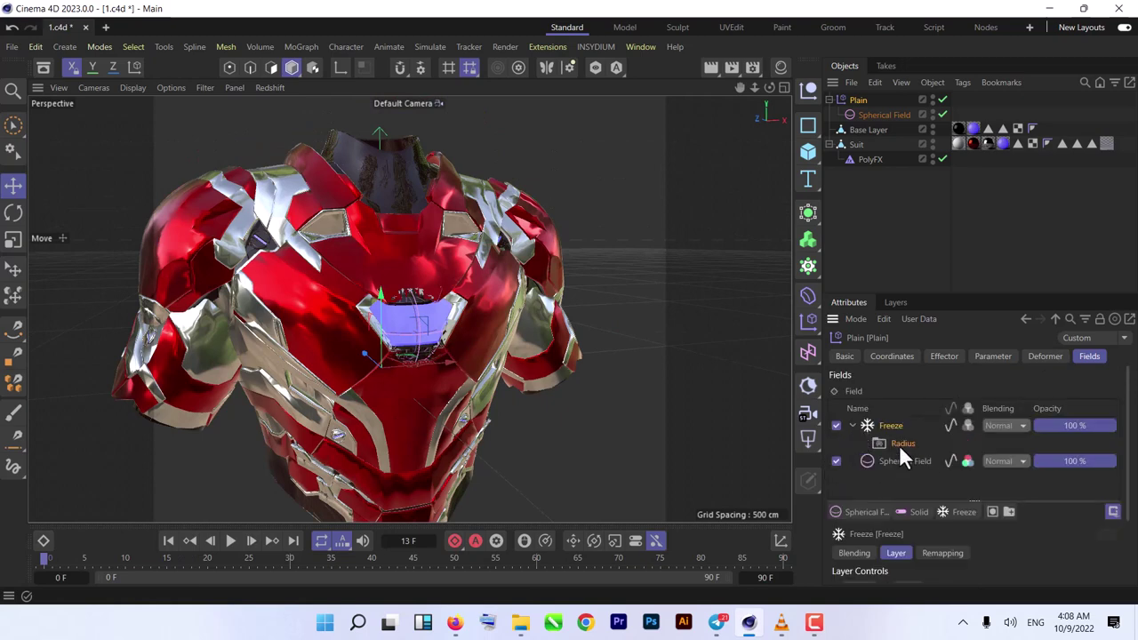
{"action": "left_click", "coordinate": [899, 444]}
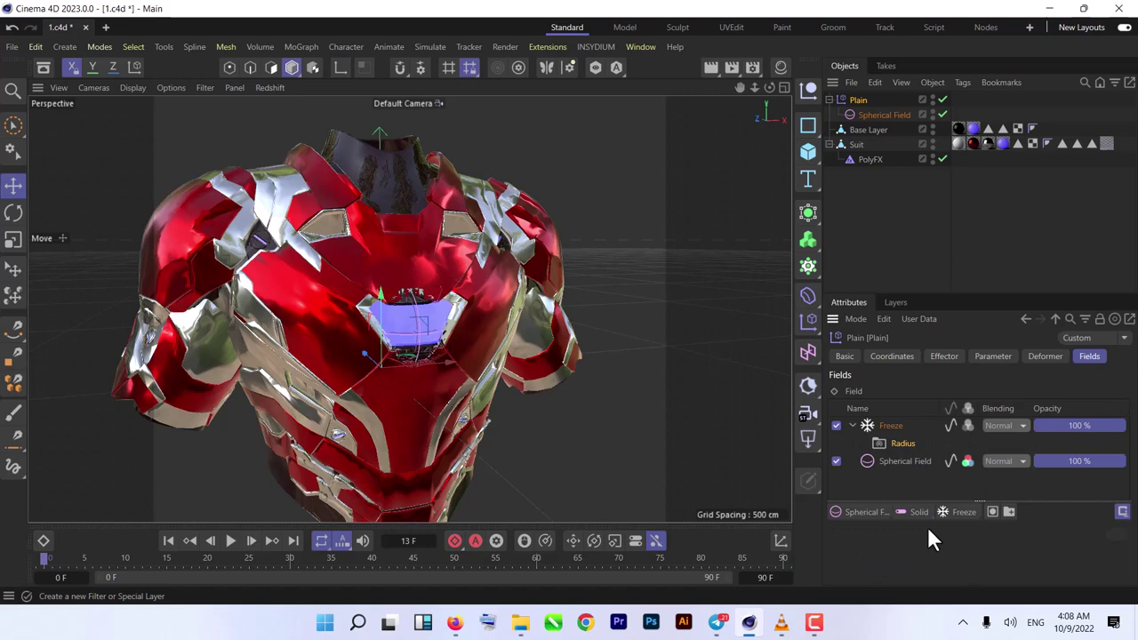
{"action": "left_click", "coordinate": [869, 512]}
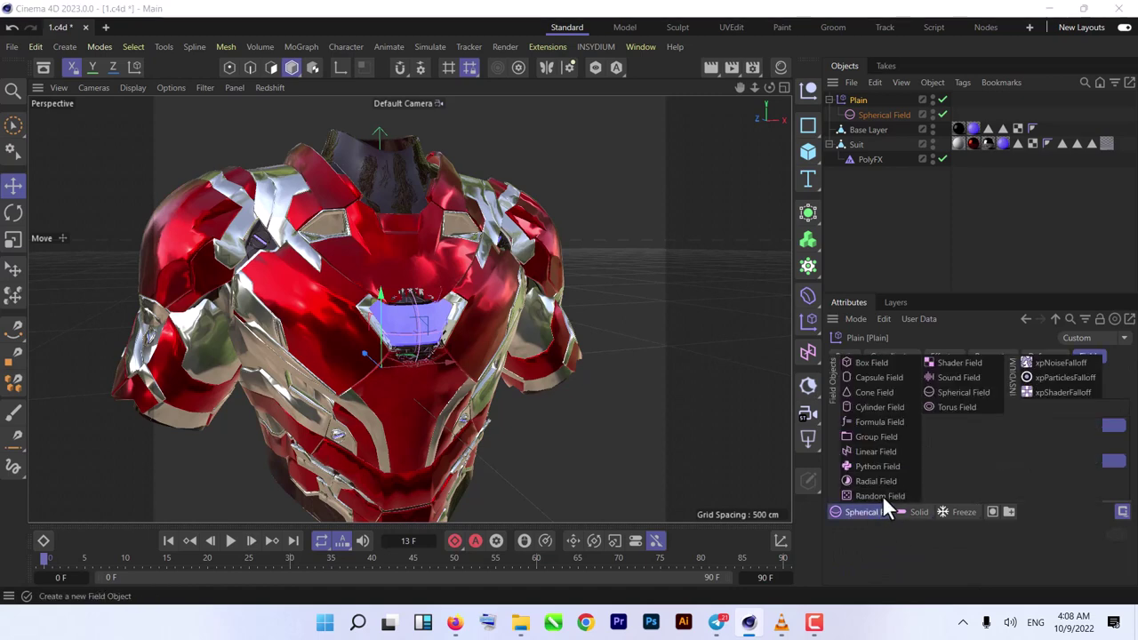
{"action": "left_click", "coordinate": [880, 495]}
{"action": "mouse_move", "coordinate": [896, 426]}
{"action": "left_mouse_down"}
{"action": "mouse_move", "coordinate": [924, 469]}
{"action": "mouse_move", "coordinate": [910, 460]}
{"action": "left_mouse_up"}
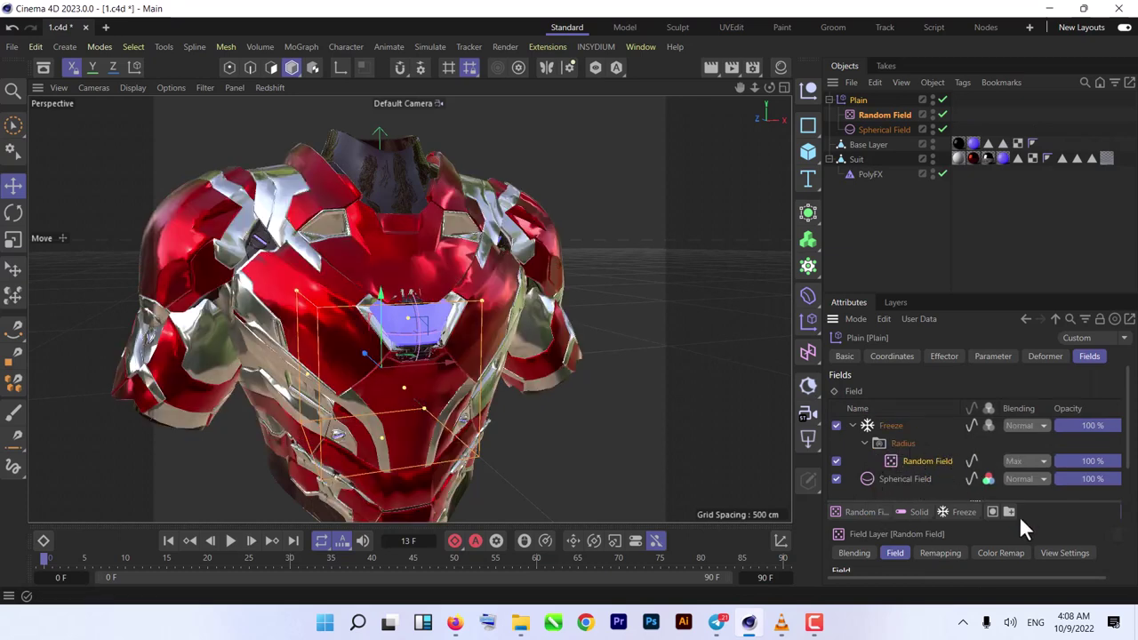
- Set the Random Field's noise type to Wavy Turbulence
{"action": "scroll", "coordinate": [1075, 517], "scroll_direction": "down", "scroll_amount": 2}
{"action": "scroll", "coordinate": [866, 500], "scroll_direction": "down", "scroll_amount": 2}
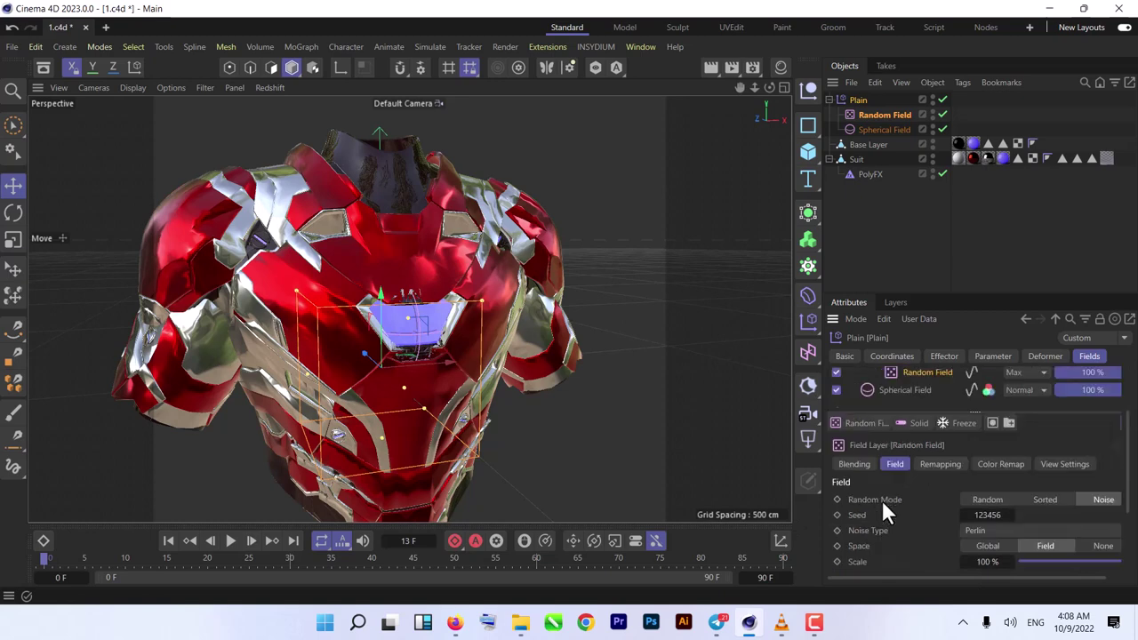
{"action": "scroll", "coordinate": [882, 500], "scroll_direction": "down", "scroll_amount": 2}
{"action": "scroll", "coordinate": [882, 500], "scroll_direction": "up", "scroll_amount": 2}
{"action": "scroll", "coordinate": [935, 471], "scroll_direction": "up", "scroll_amount": 2}
{"action": "scroll", "coordinate": [905, 480], "scroll_direction": "down", "scroll_amount": 4}
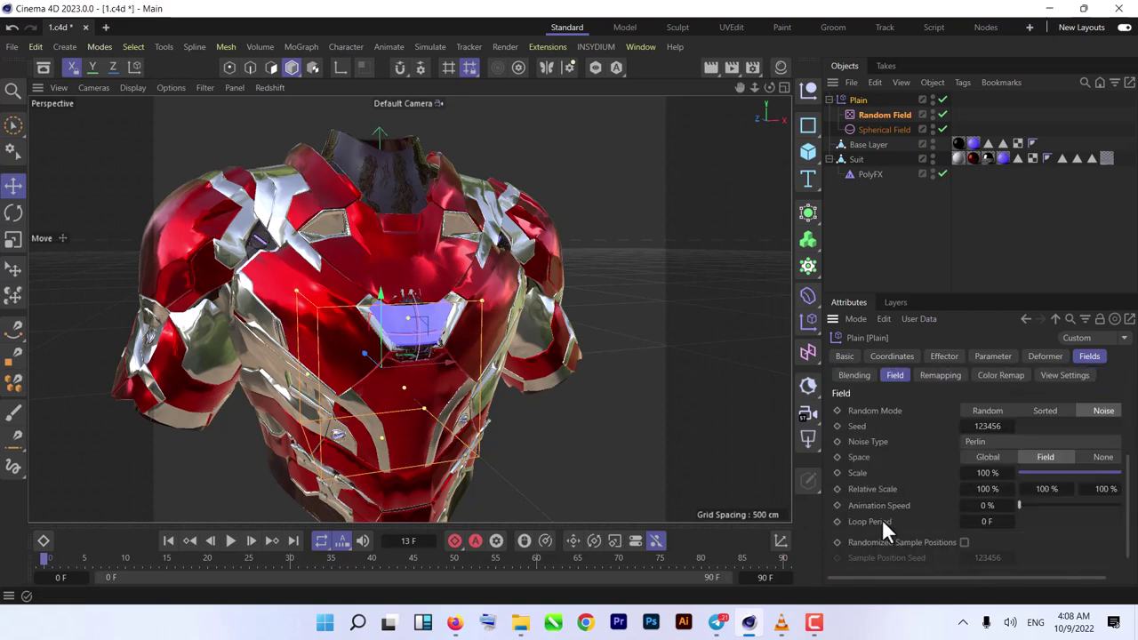
{"action": "left_click", "coordinate": [1002, 441]}
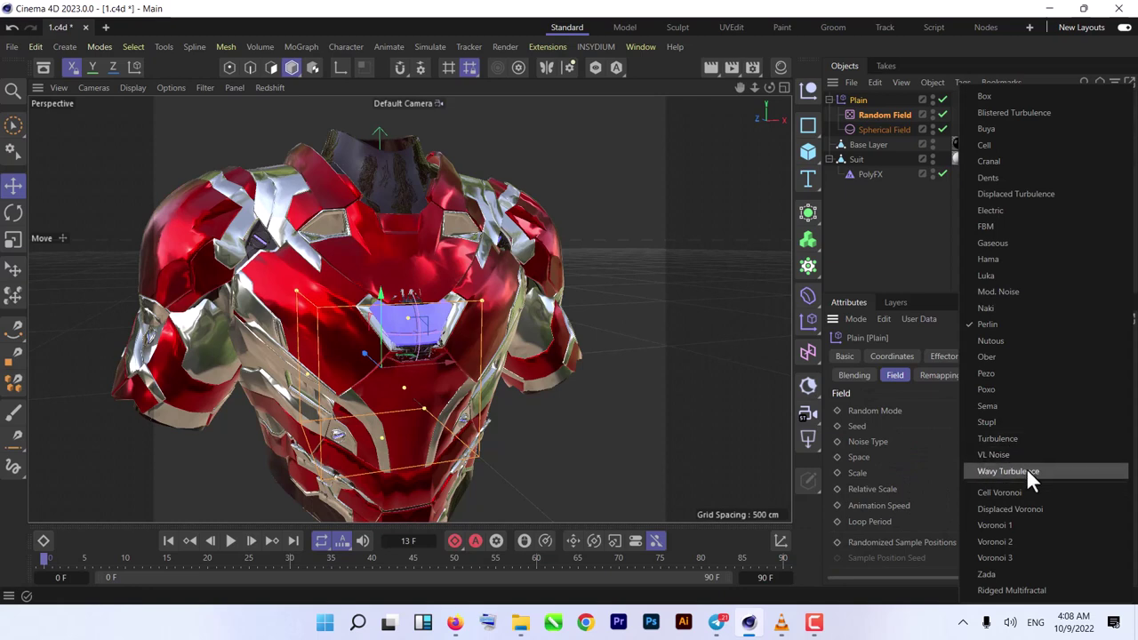
{"action": "left_click", "coordinate": [1028, 472]}
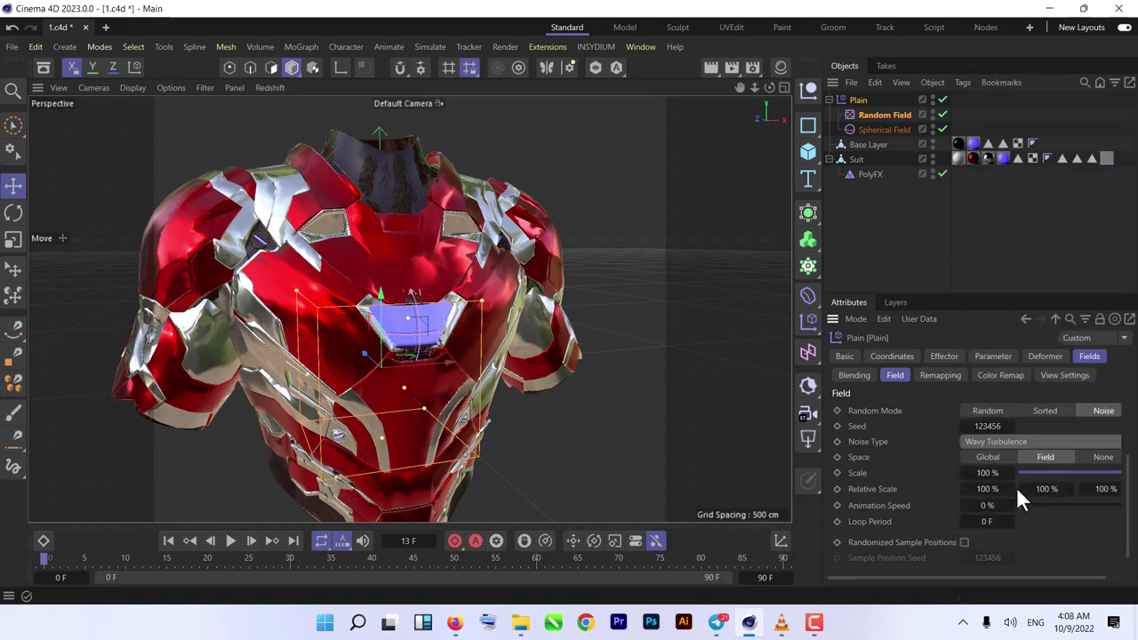
- Play the animation to about frame 40 and examine the randomized growth on the chest from the front
{"action": "left_click", "coordinate": [231, 540]}
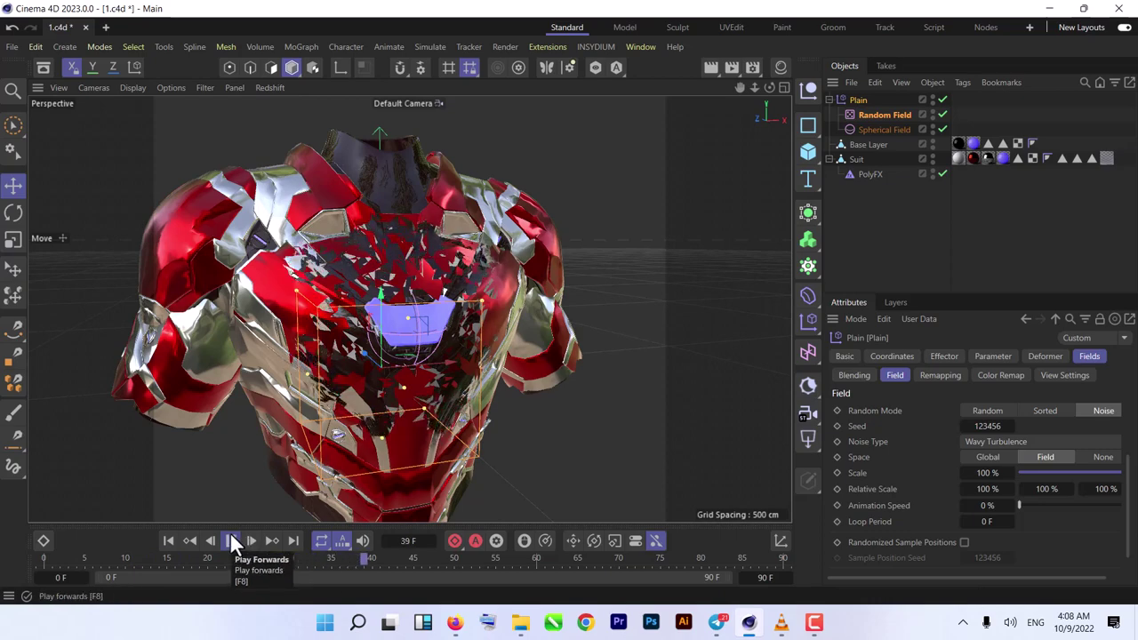
{"action": "left_click", "coordinate": [231, 541]}
{"action": "left_click_drag", "start_coordinate": [406, 263], "coordinate": [442, 344], "text": "alt"}
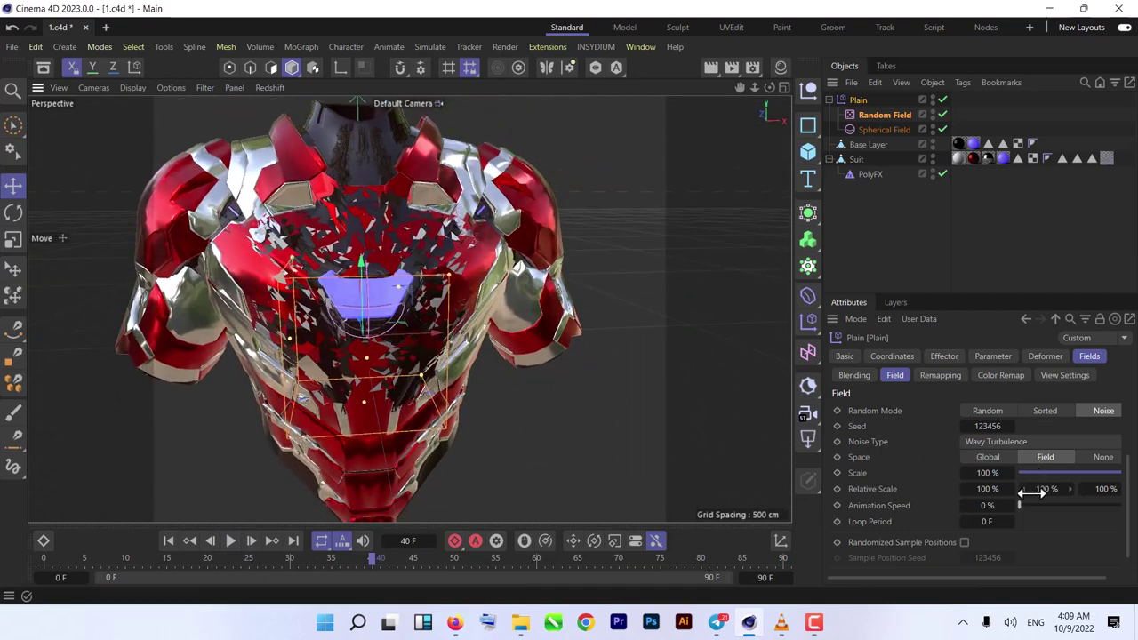
- Set the Random Field's noise scale to 440 %
{"action": "left_click_drag", "start_coordinate": [1011, 473], "coordinate": [1102, 473]}
{"action": "scroll", "coordinate": [1080, 427], "scroll_direction": "up", "scroll_amount": 3}
{"action": "scroll", "coordinate": [1080, 427], "scroll_direction": "down", "scroll_amount": 2}
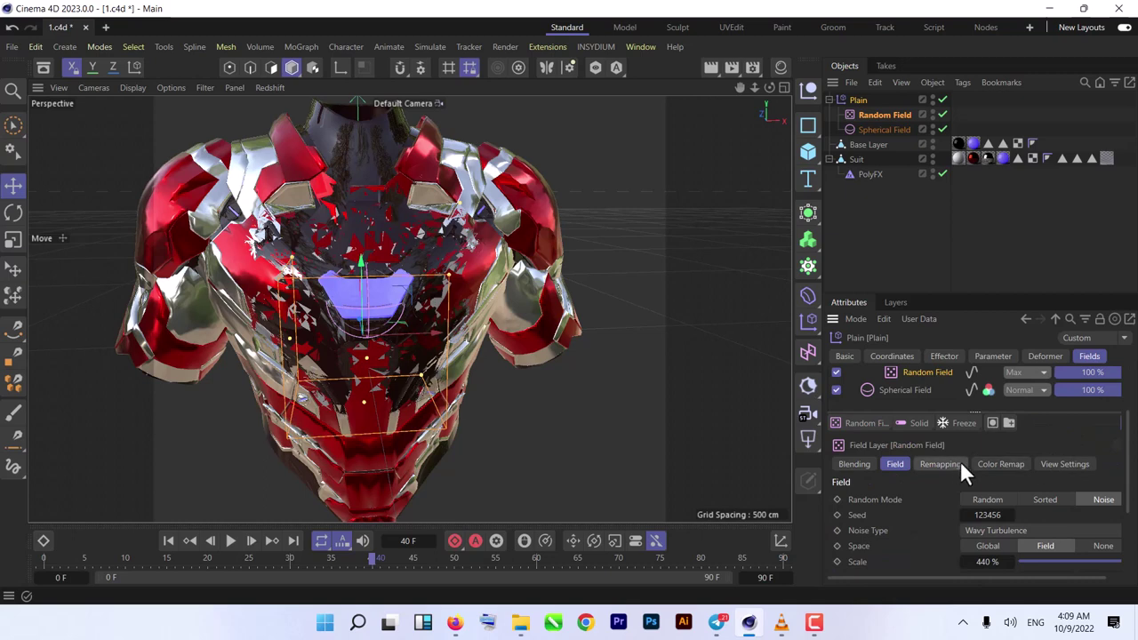
- Set the Random Field's remapping Inner Offset to 89 % and test its Invert option
{"action": "left_click", "coordinate": [989, 463]}
{"action": "left_click", "coordinate": [940, 542]}
{"action": "scroll", "coordinate": [961, 533], "scroll_direction": "down", "scroll_amount": 2}
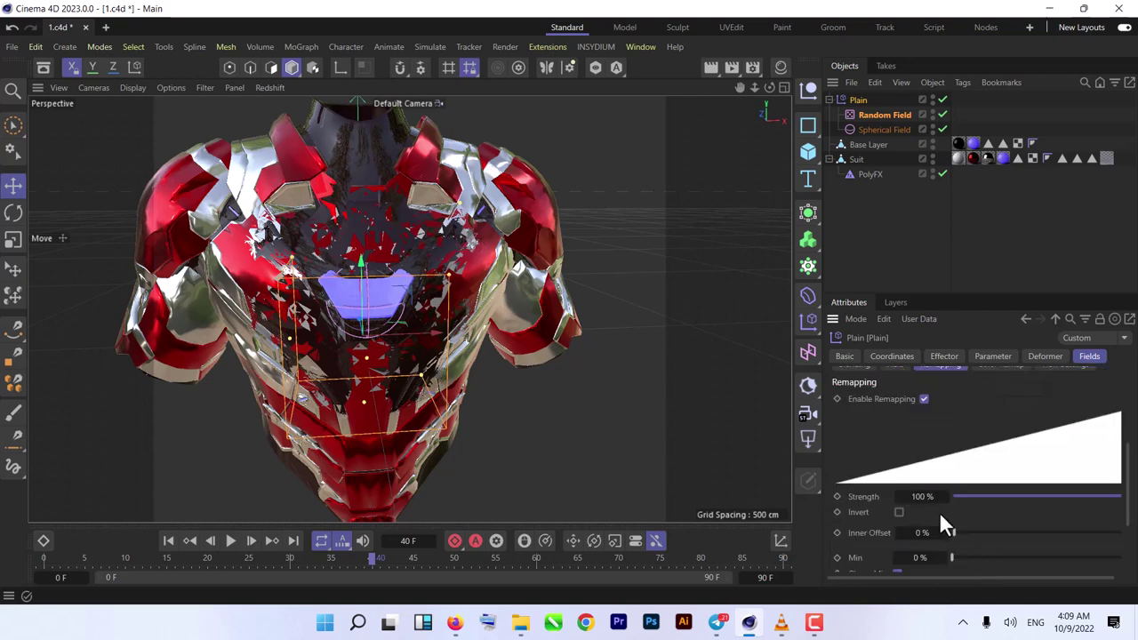
{"action": "left_click_drag", "start_coordinate": [1000, 532], "coordinate": [1087, 528]}
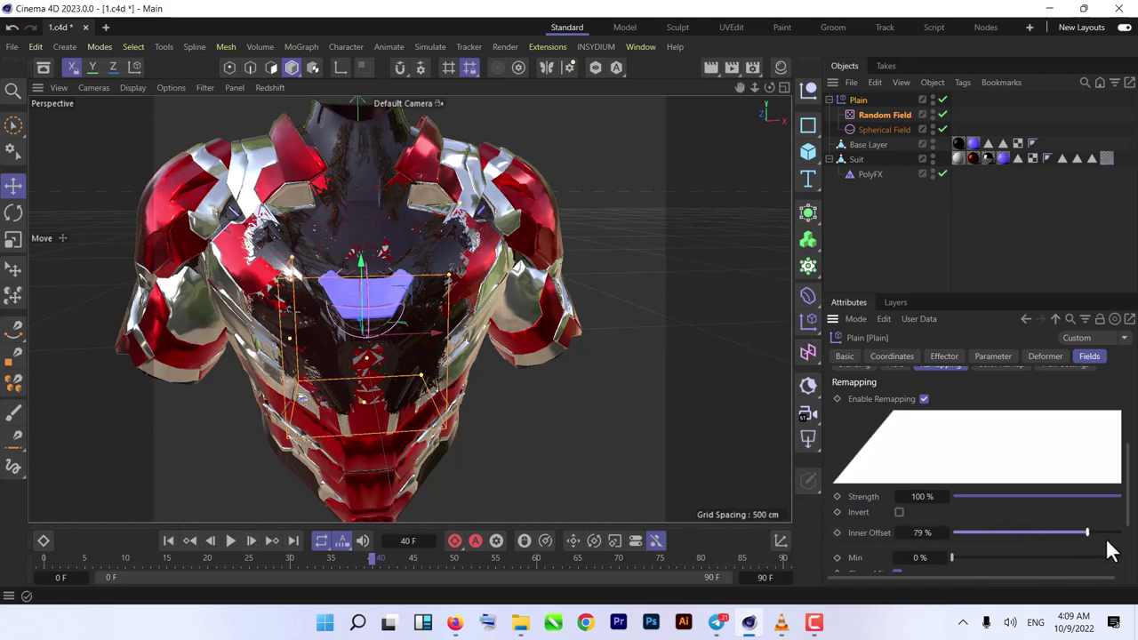
{"action": "left_click", "coordinate": [1107, 533]}
{"action": "scroll", "coordinate": [925, 551], "scroll_direction": "down", "scroll_amount": 3}
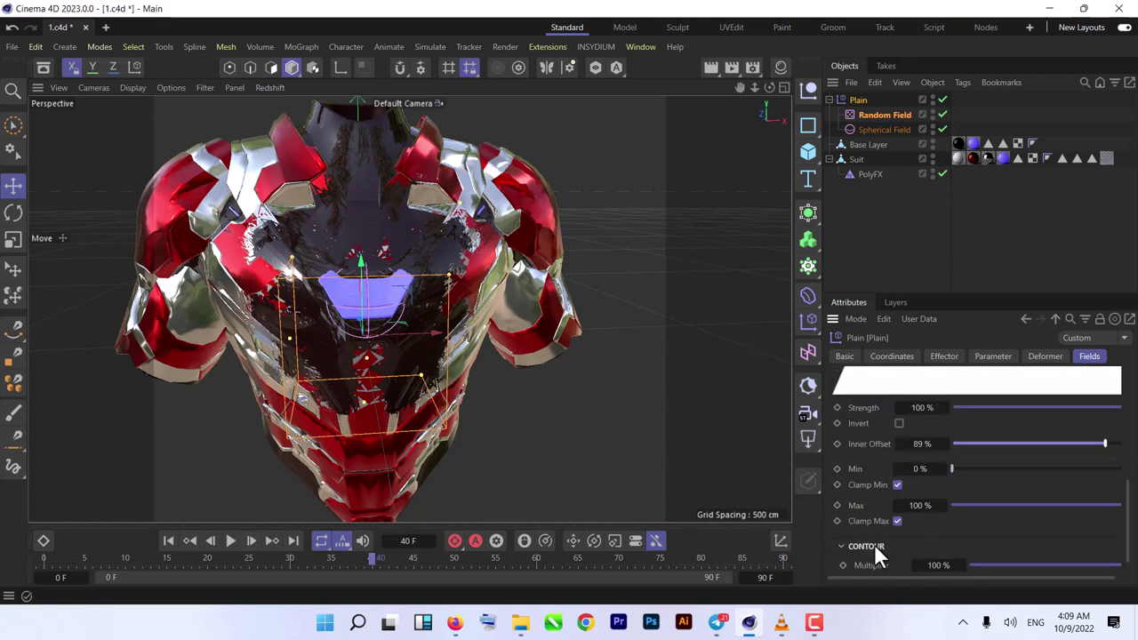
{"action": "scroll", "coordinate": [1028, 508], "scroll_direction": "up", "scroll_amount": 3}
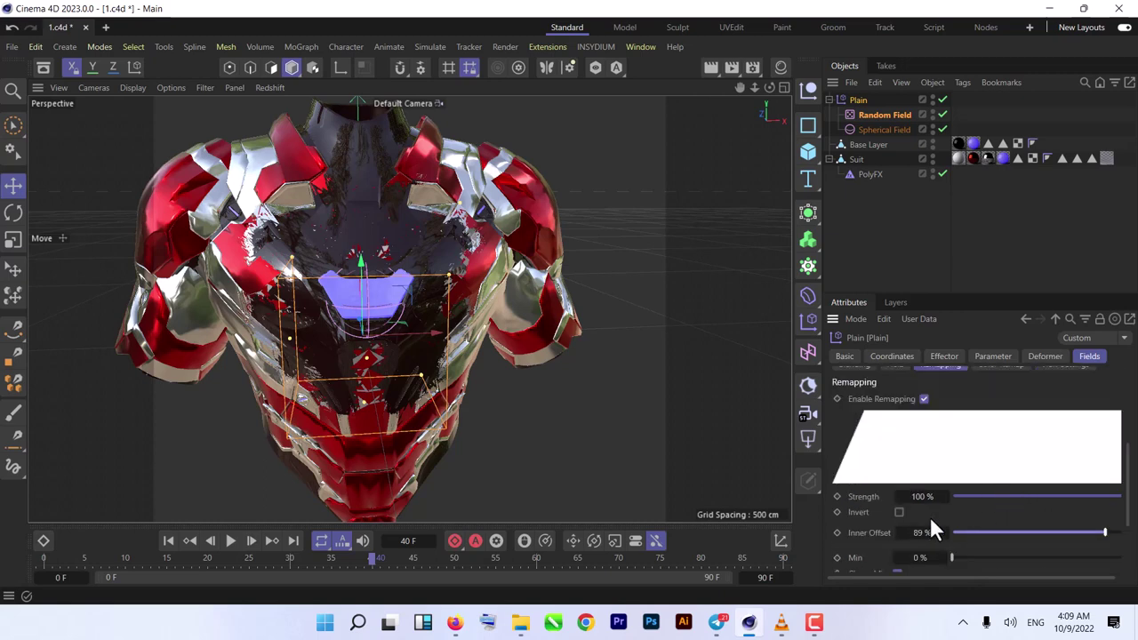
{"action": "left_click", "coordinate": [901, 512]}
{"action": "left_click", "coordinate": [900, 512]}
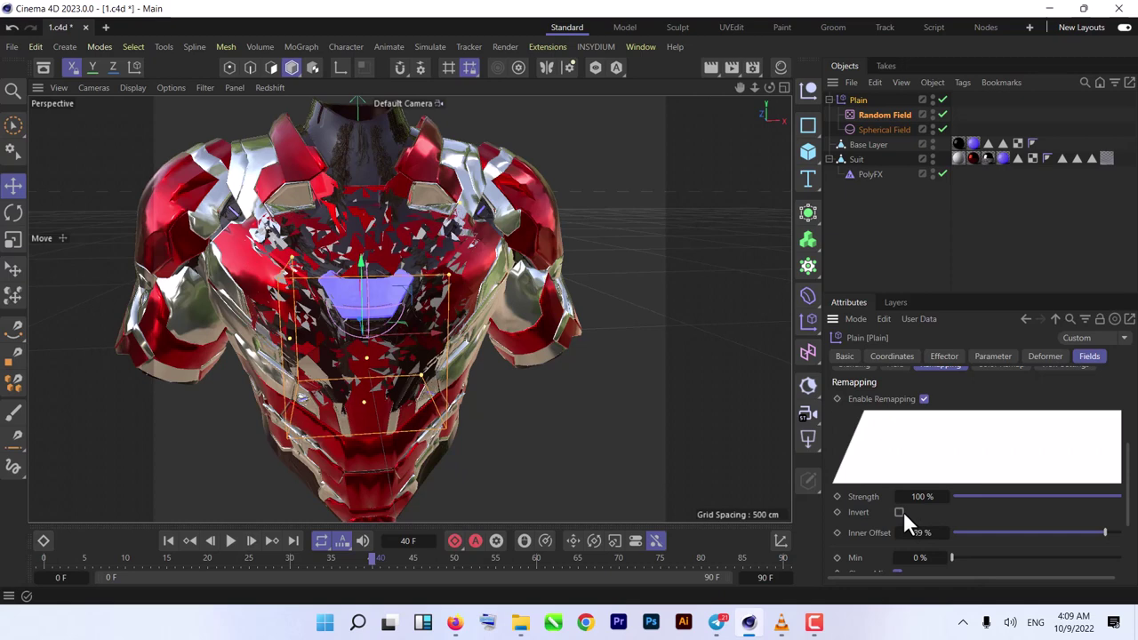
- Play the animation from the first frame to about frame 6, check the growth around the chest, and rewind
{"action": "left_click", "coordinate": [165, 539]}
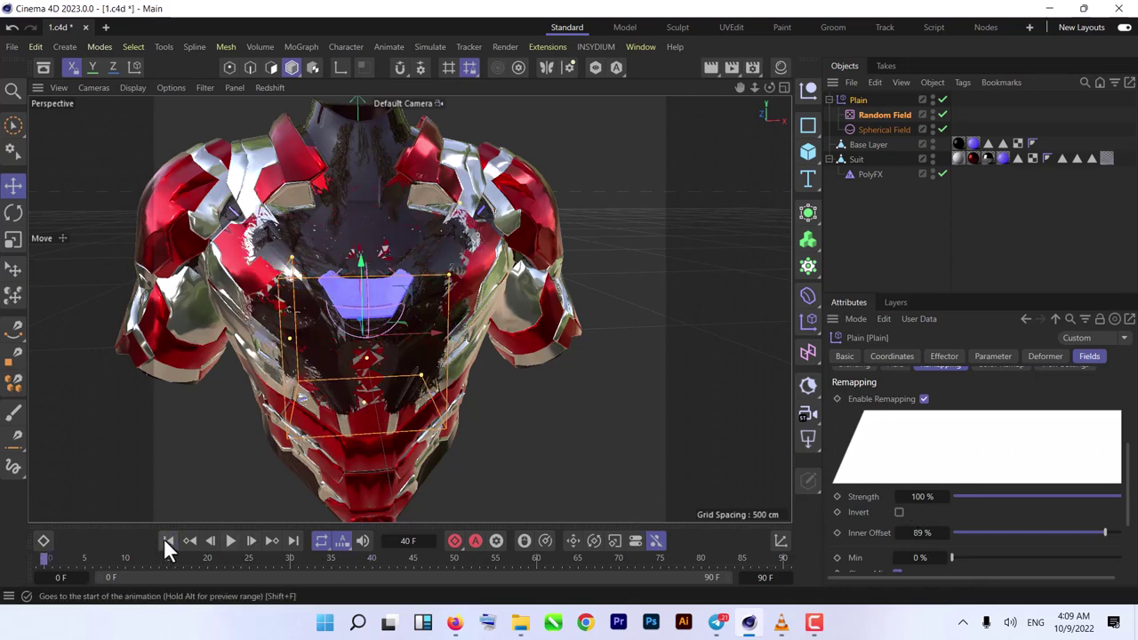
{"action": "left_click", "coordinate": [230, 541]}
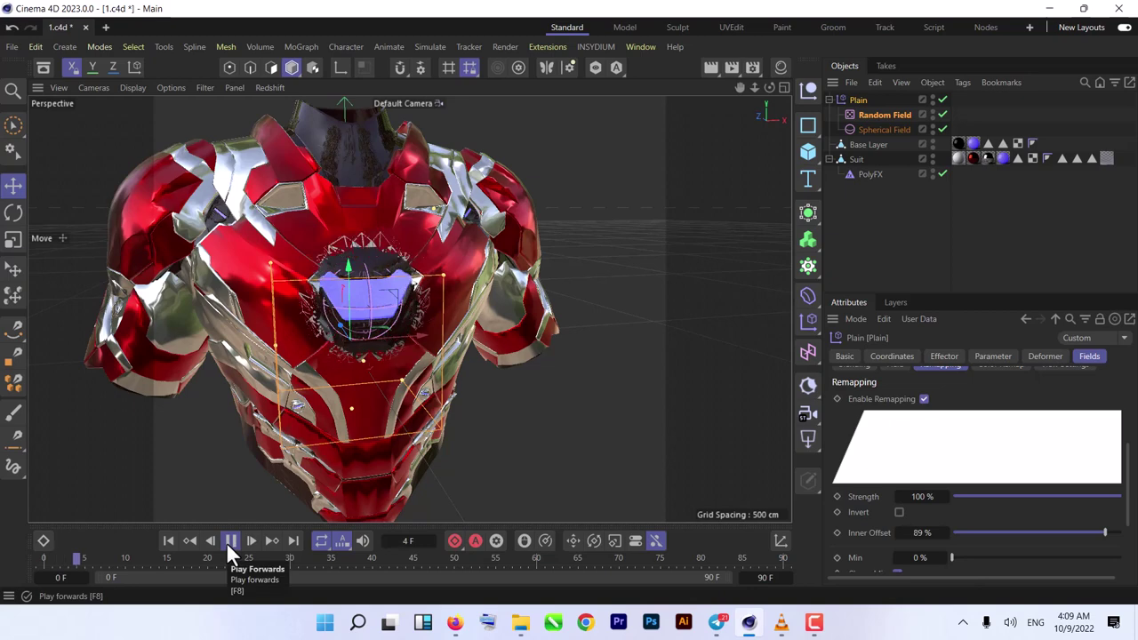
{"action": "left_click", "coordinate": [230, 540]}
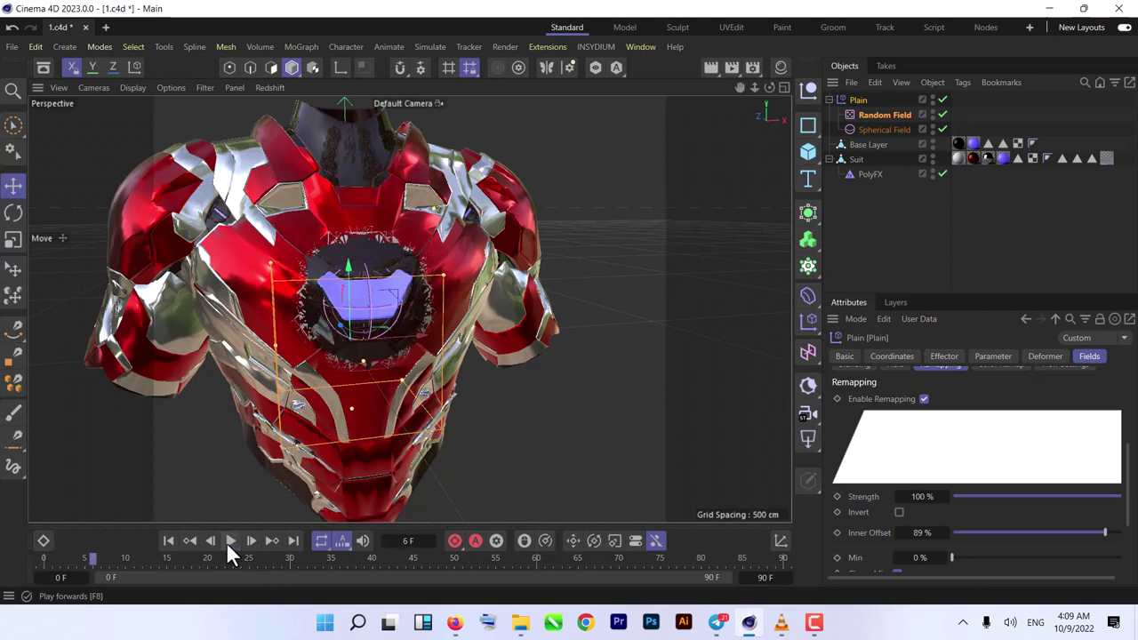
{"action": "left_click", "coordinate": [168, 540]}
- Group the Freeze layer and the Spherical Field into one Group Field in the Plain effector's field list
{"action": "scroll", "coordinate": [949, 398], "scroll_direction": "up", "scroll_amount": 3}
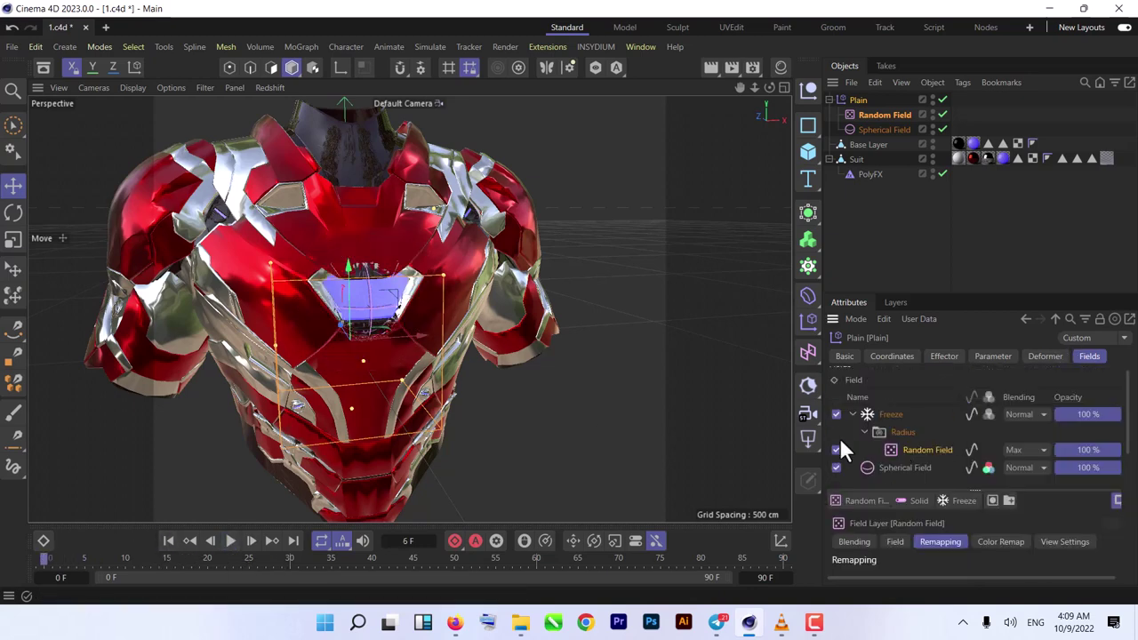
{"action": "left_click_drag", "start_coordinate": [849, 410], "coordinate": [880, 441]}
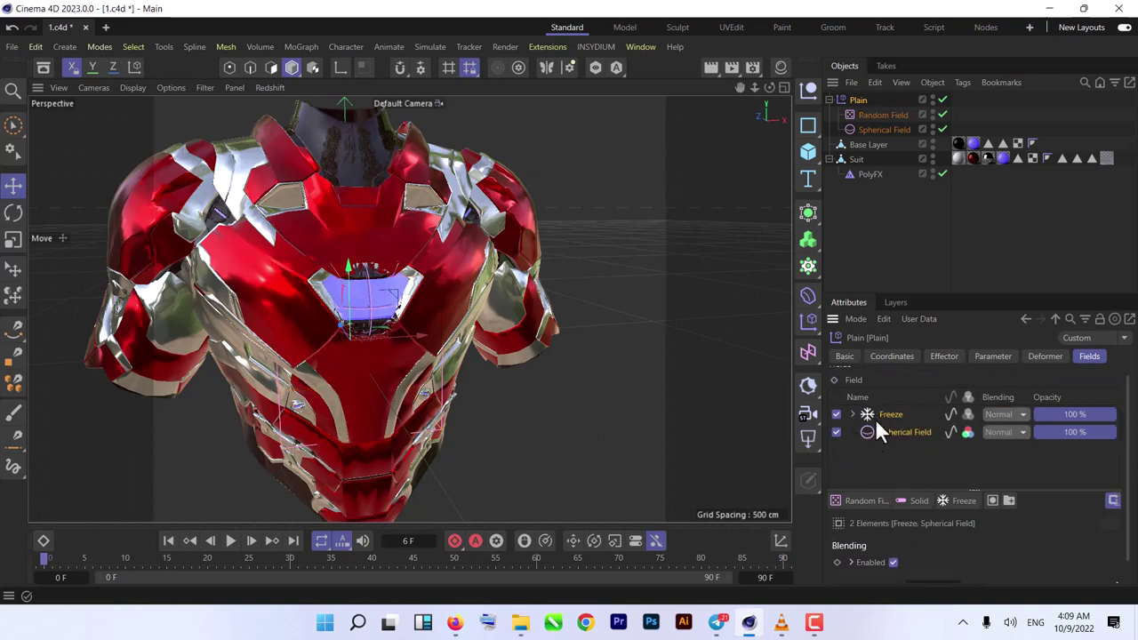
{"action": "right_click", "coordinate": [901, 431]}
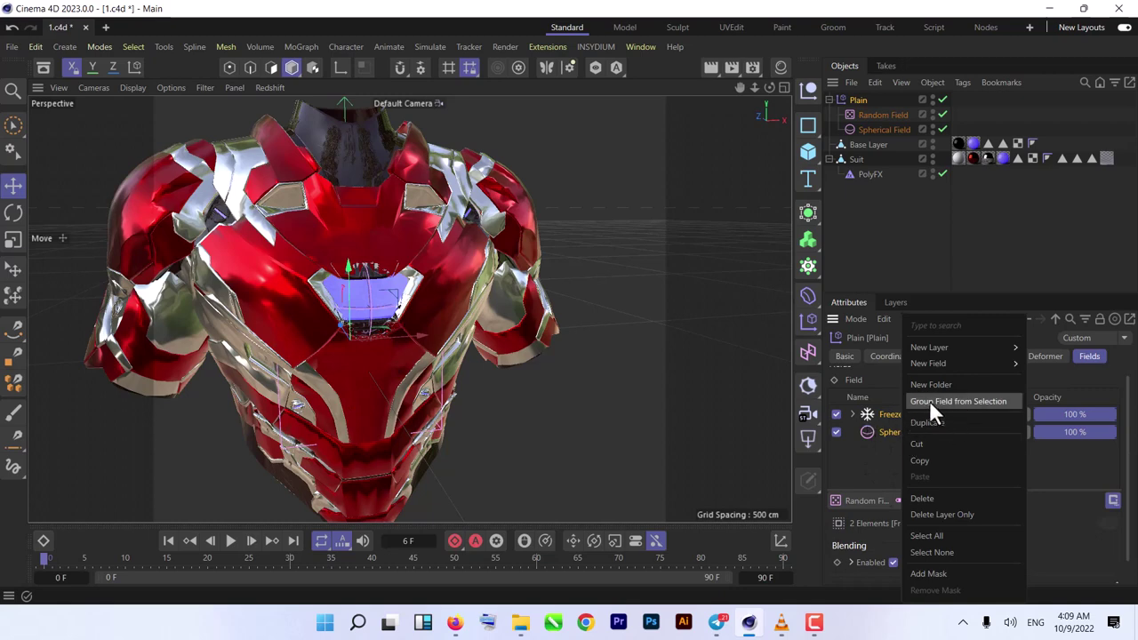
{"action": "left_click", "coordinate": [966, 401]}
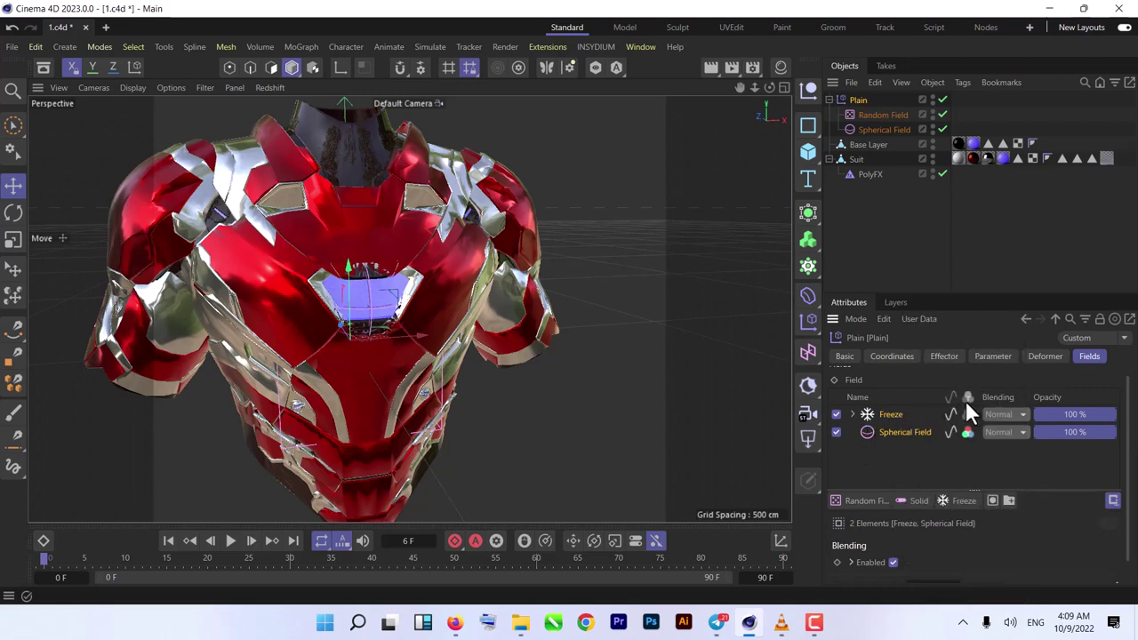
{"action": "left_click", "coordinate": [871, 459]}
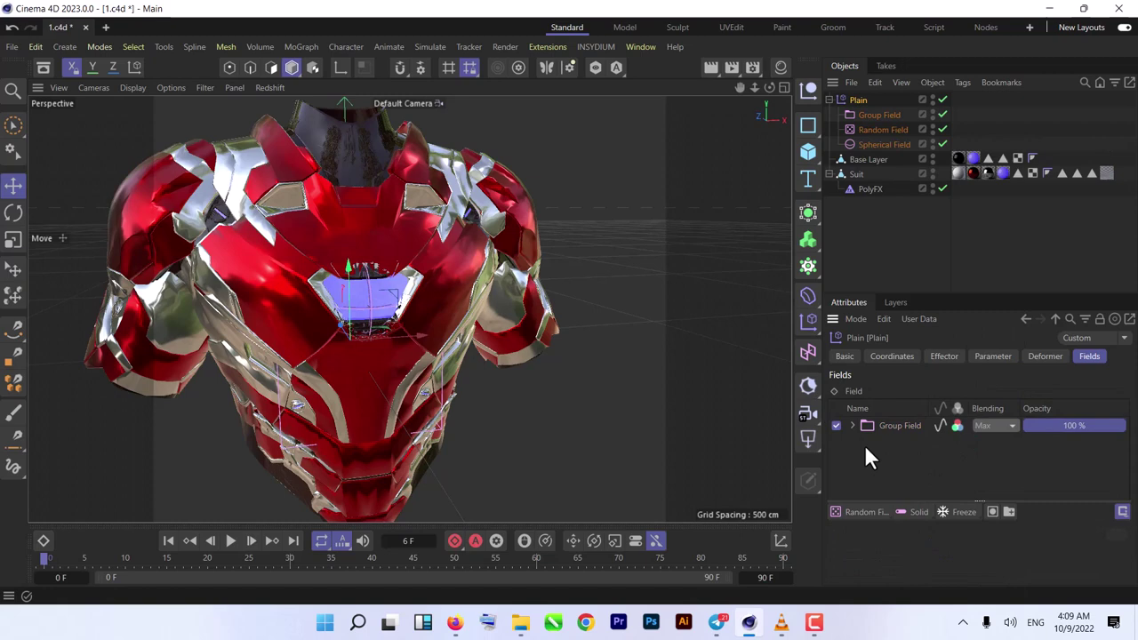
{"action": "left_click", "coordinate": [898, 513]}
{"action": "left_click", "coordinate": [861, 512]}
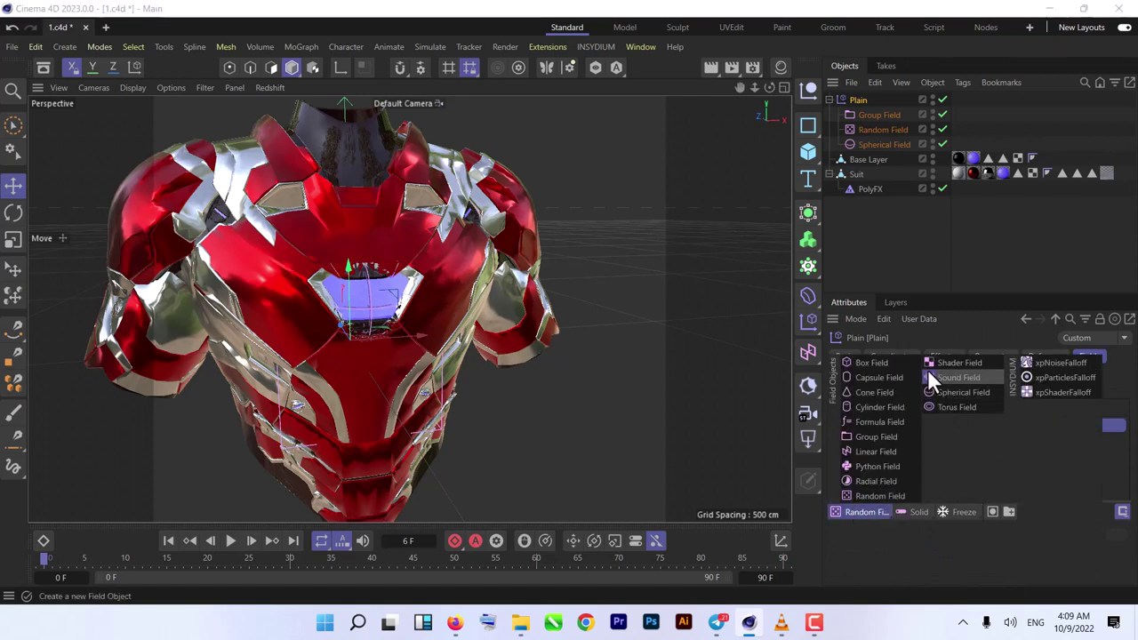
{"action": "left_click", "coordinate": [882, 377]}
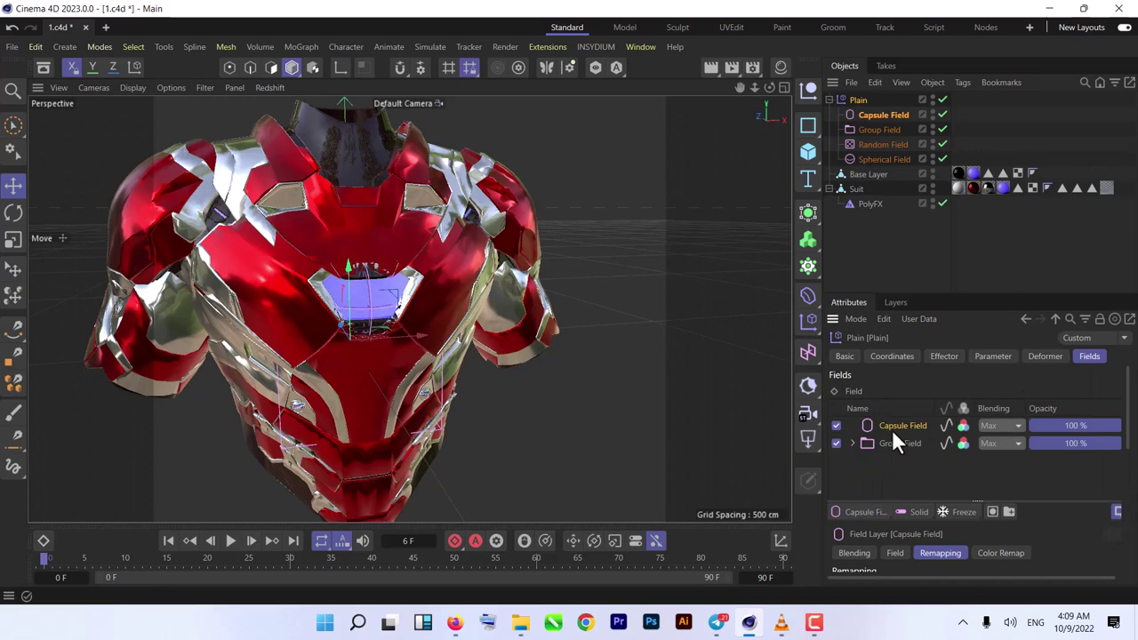
{"action": "key", "text": "ctrl+z"}
- Add a Box Field to the Plain effector and place it below the Group Field
{"action": "left_click", "coordinate": [864, 513]}
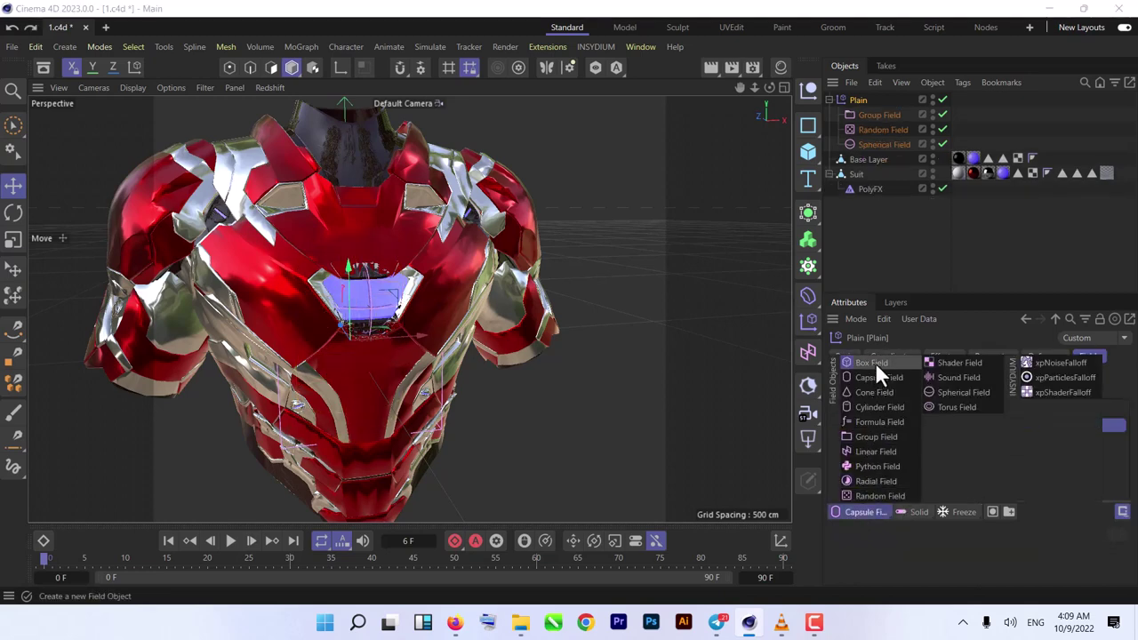
{"action": "left_click", "coordinate": [873, 362]}
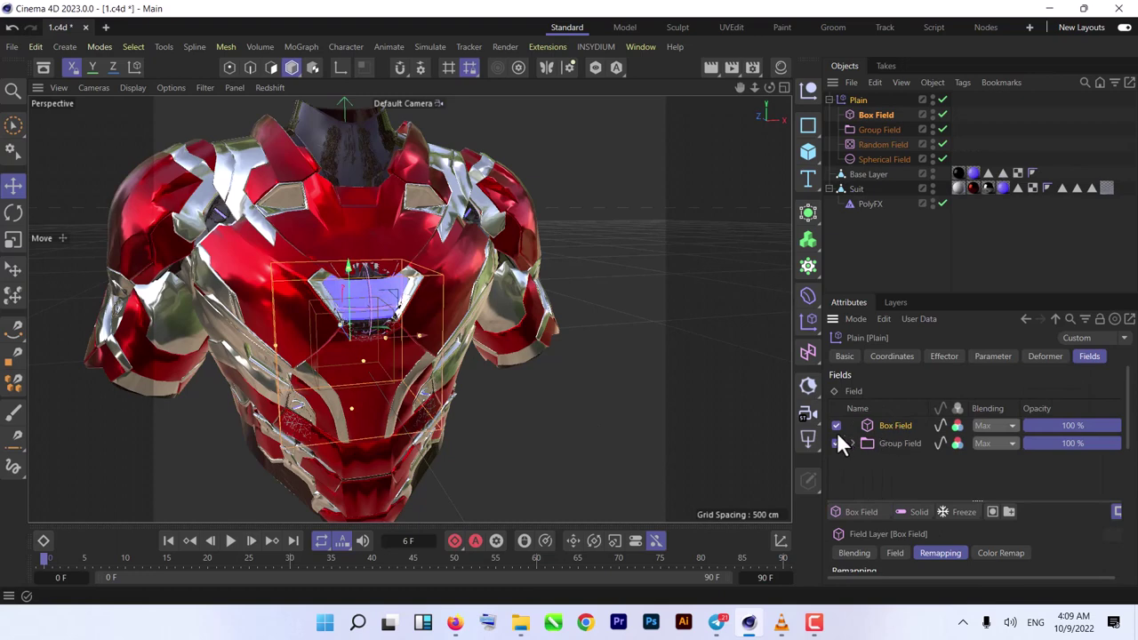
{"action": "left_click_drag", "start_coordinate": [908, 433], "coordinate": [905, 450]}
- In the front view, enlarge the Box Field to about 421 cm in X and 324 cm in Y and shift it up around the torso
{"action": "middle_click", "coordinate": [384, 397]}
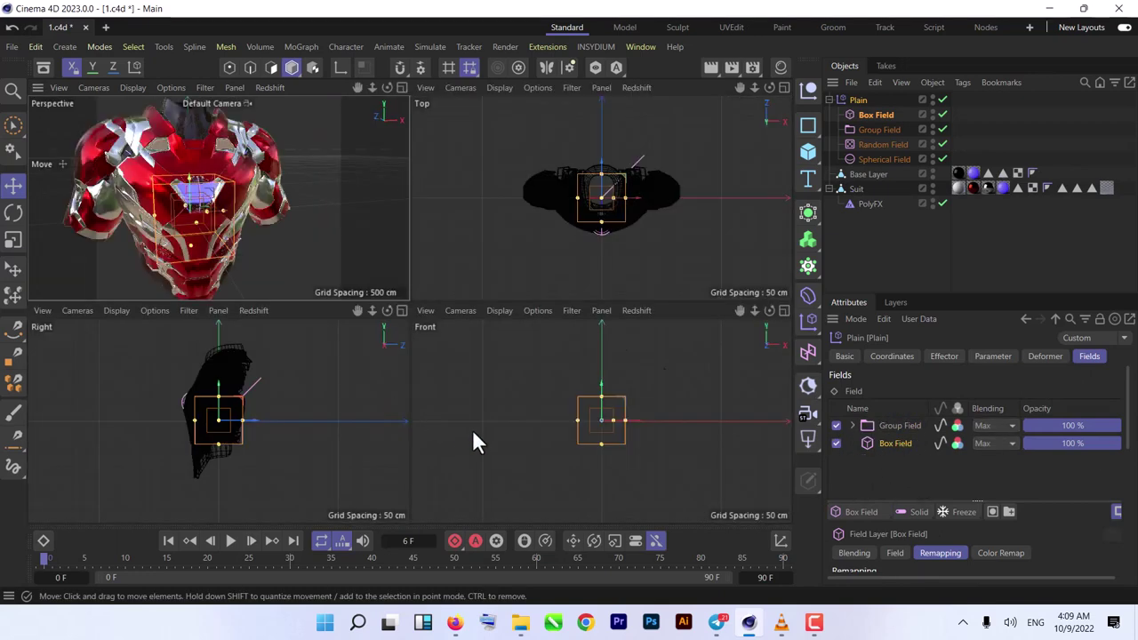
{"action": "middle_click", "coordinate": [536, 441]}
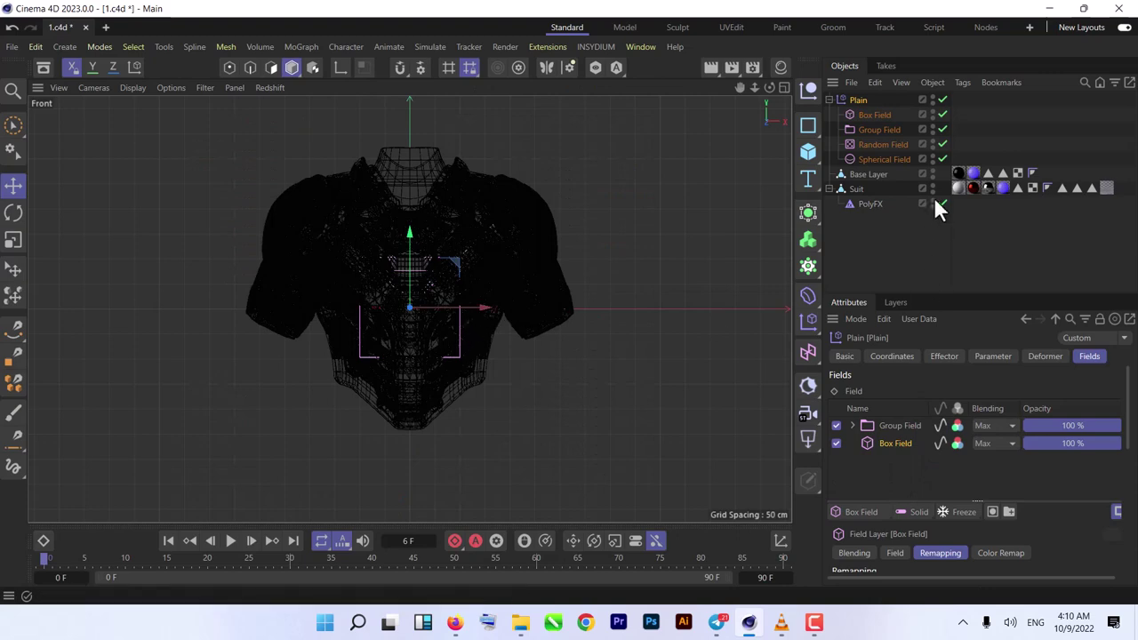
{"action": "left_click", "coordinate": [880, 117]}
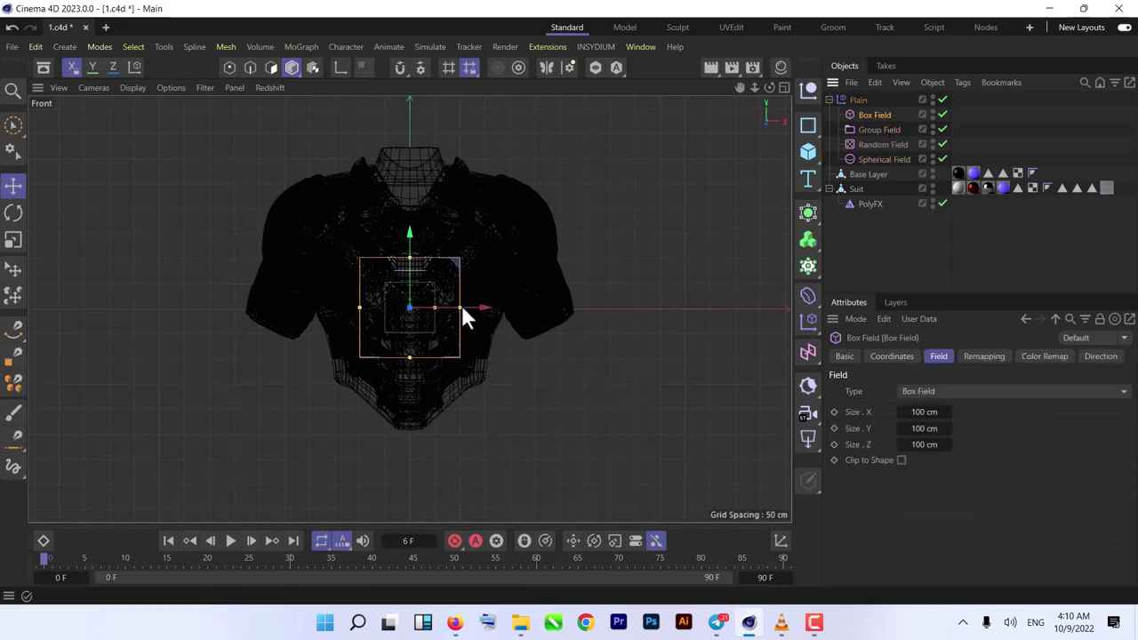
{"action": "left_click_drag", "start_coordinate": [540, 311], "coordinate": [597, 309]}
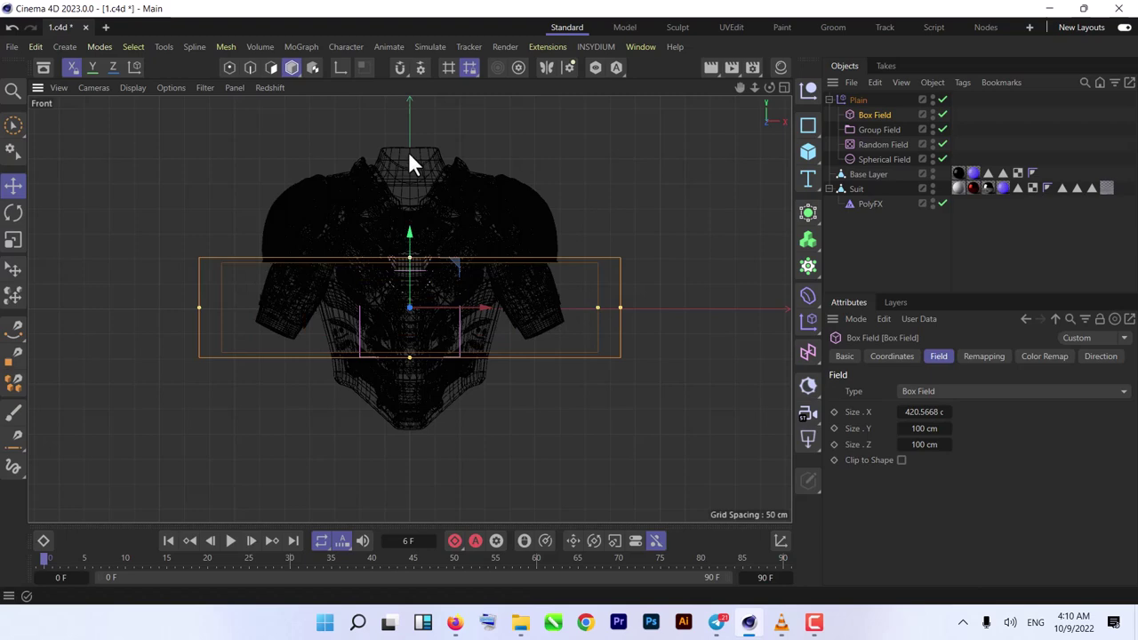
{"action": "left_click_drag", "start_coordinate": [409, 154], "coordinate": [414, 228]}
{"action": "left_click_drag", "start_coordinate": [417, 236], "coordinate": [425, 258]}
- In the side view, extend the Box Field's depth to about 205 cm in Z so it encloses the suit
{"action": "middle_click", "coordinate": [477, 291]}
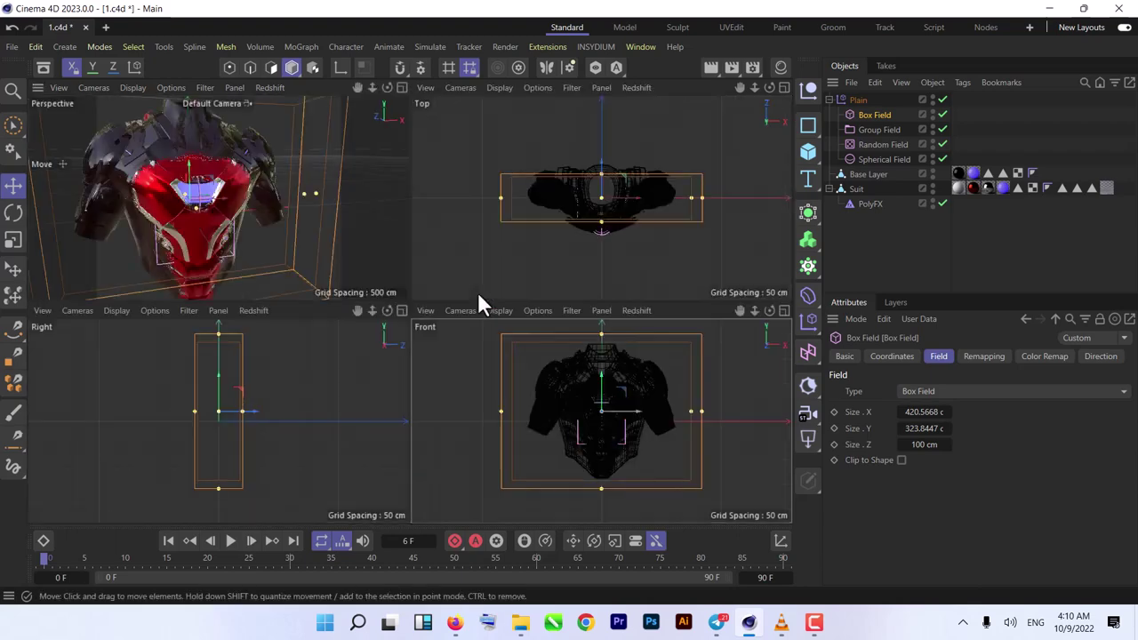
{"action": "middle_click", "coordinate": [296, 378]}
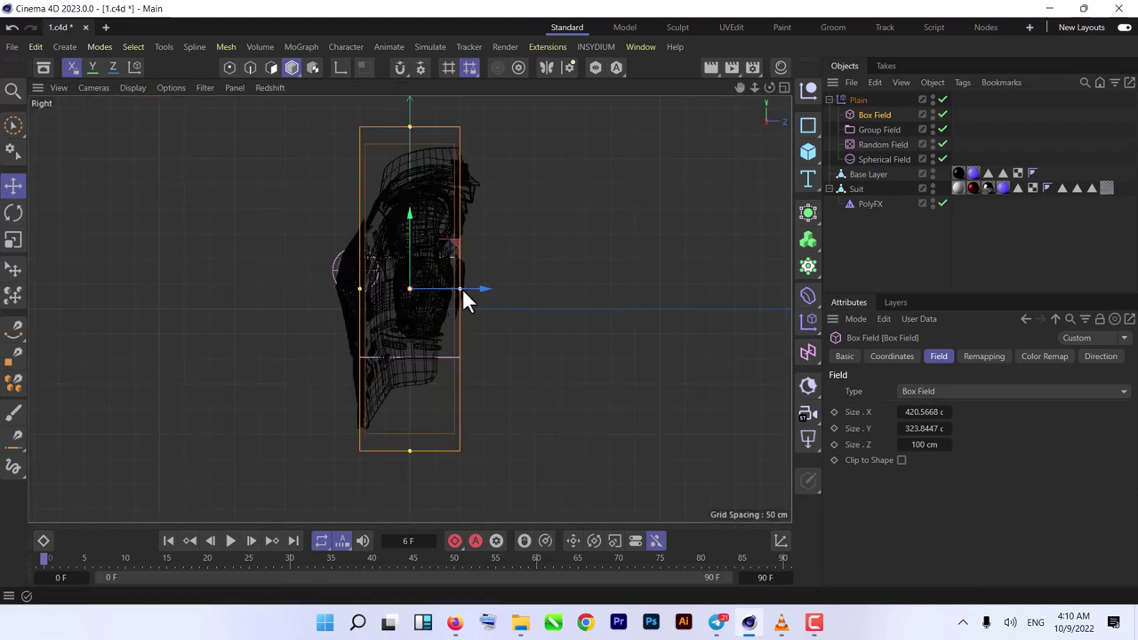
{"action": "left_click_drag", "start_coordinate": [462, 289], "coordinate": [512, 289]}
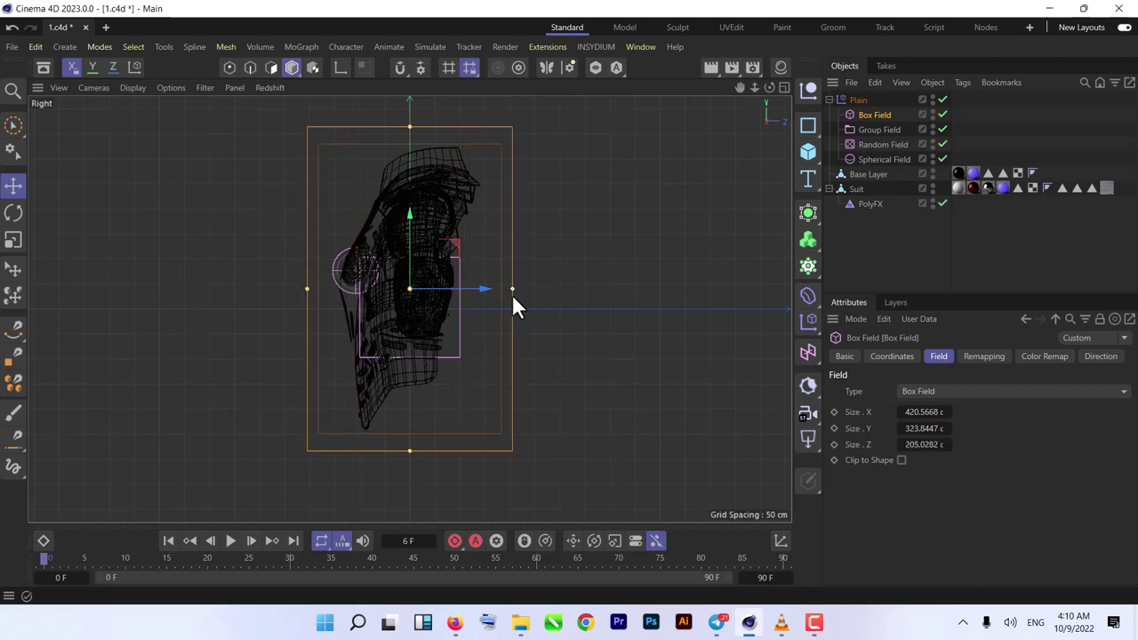
- Examine the suit inside the Box Field in the perspective view and briefly play the animation
{"action": "middle_click", "coordinate": [587, 329]}
{"action": "middle_click", "coordinate": [312, 258]}
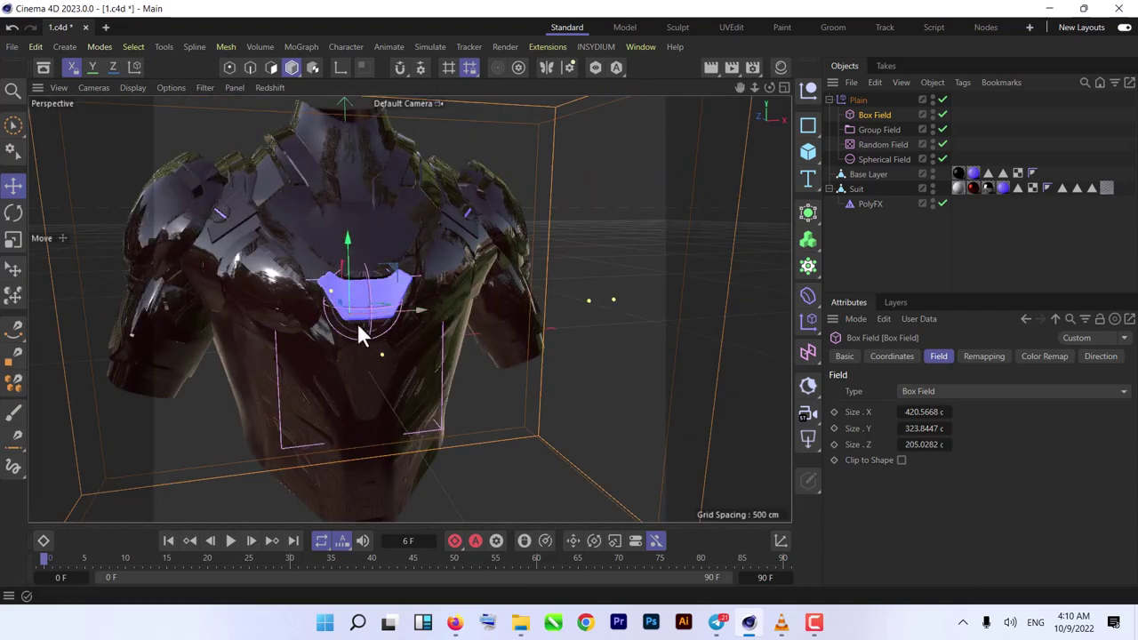
{"action": "scroll", "coordinate": [359, 332], "scroll_direction": "down", "scroll_amount": 5}
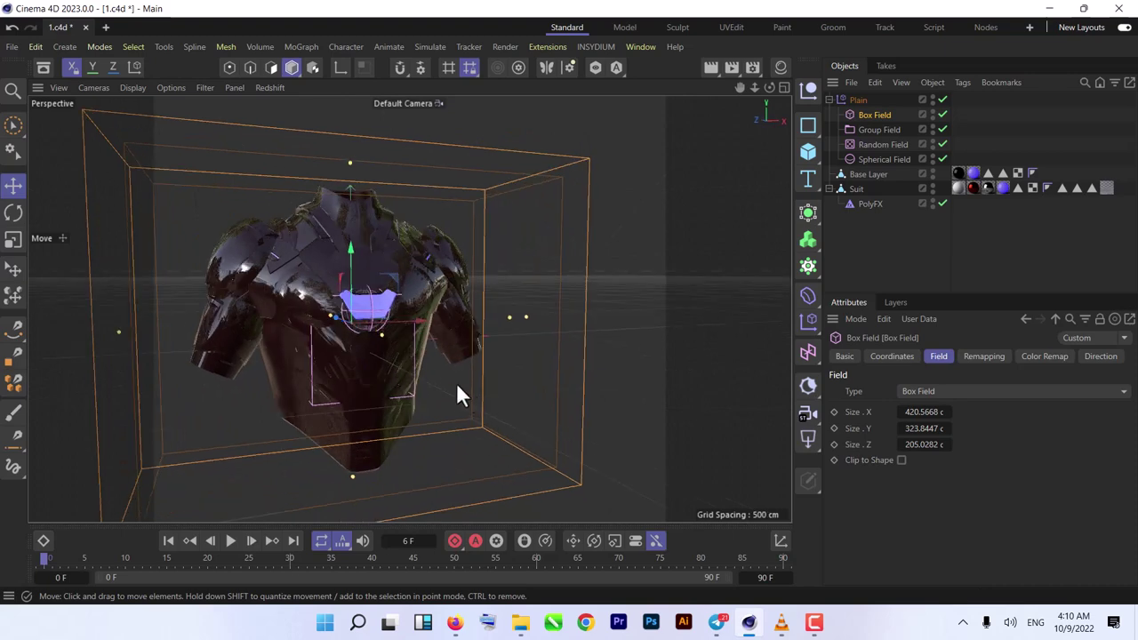
{"action": "left_click", "coordinate": [230, 542]}
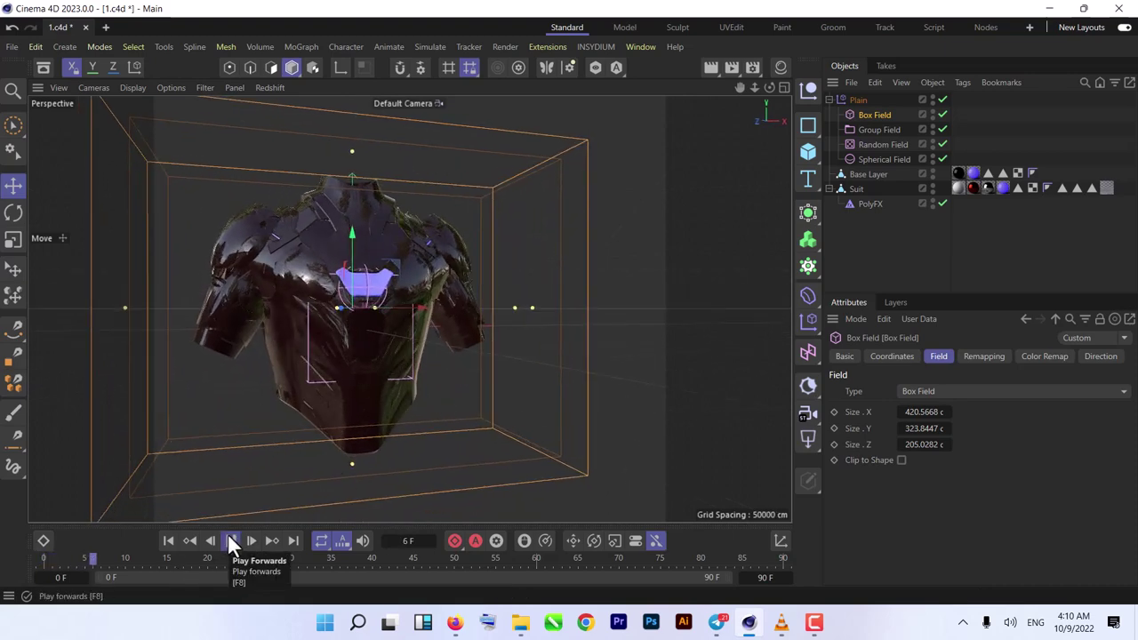
{"action": "left_click", "coordinate": [229, 542]}
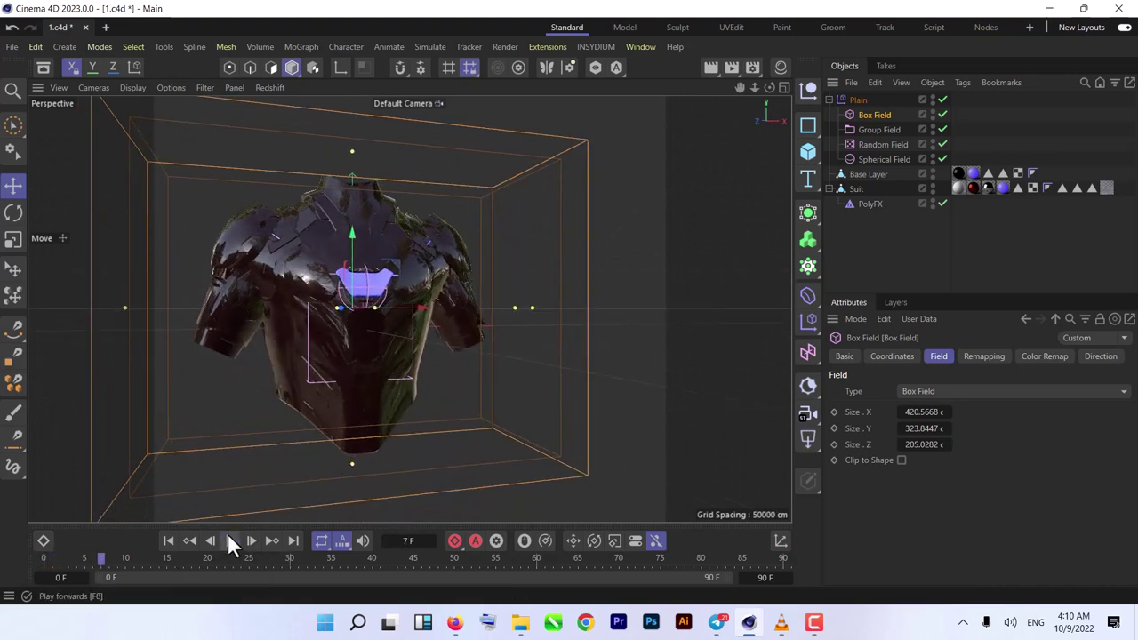
- Add an Invert modifier layer above the Group Field in the Plain effector's field list
{"action": "left_click", "coordinate": [854, 99]}
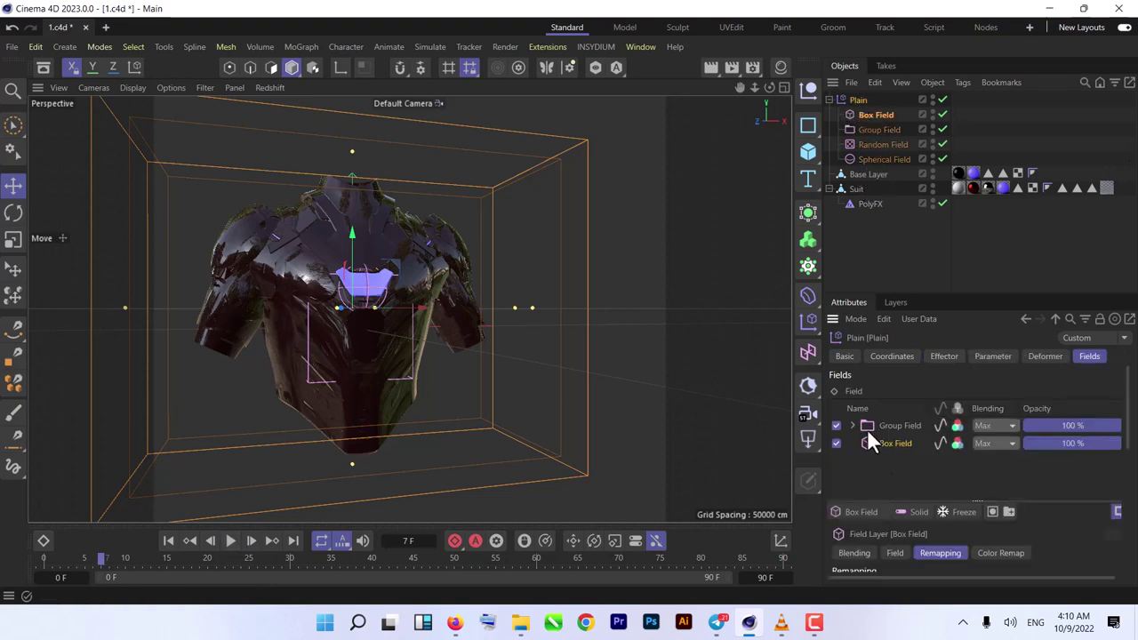
{"action": "left_click", "coordinate": [897, 426]}
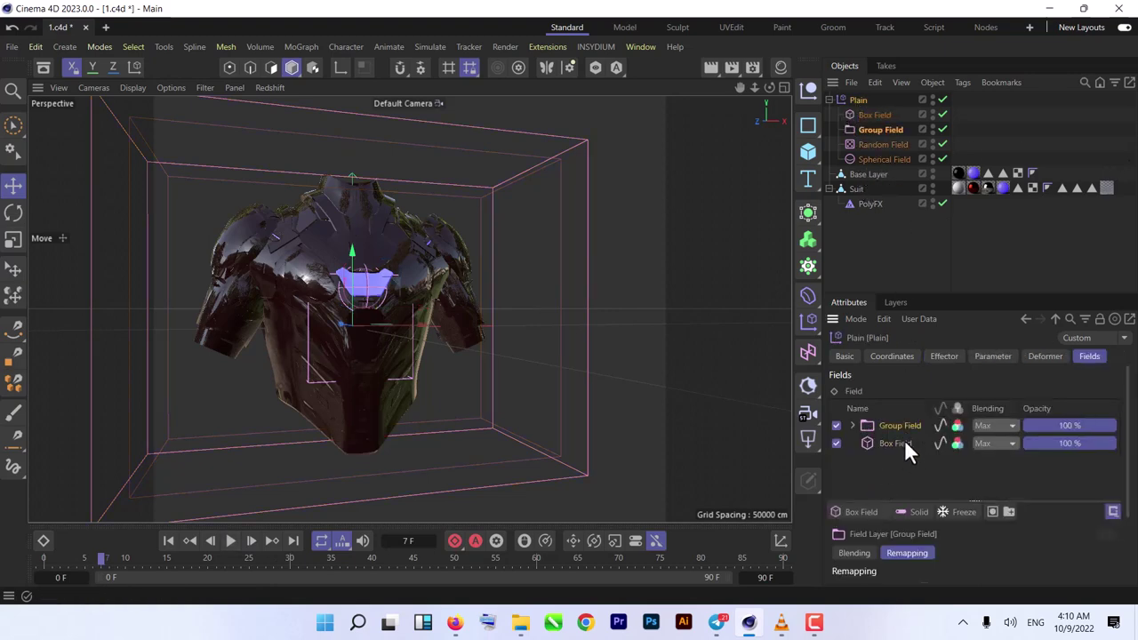
{"action": "left_click", "coordinate": [952, 513]}
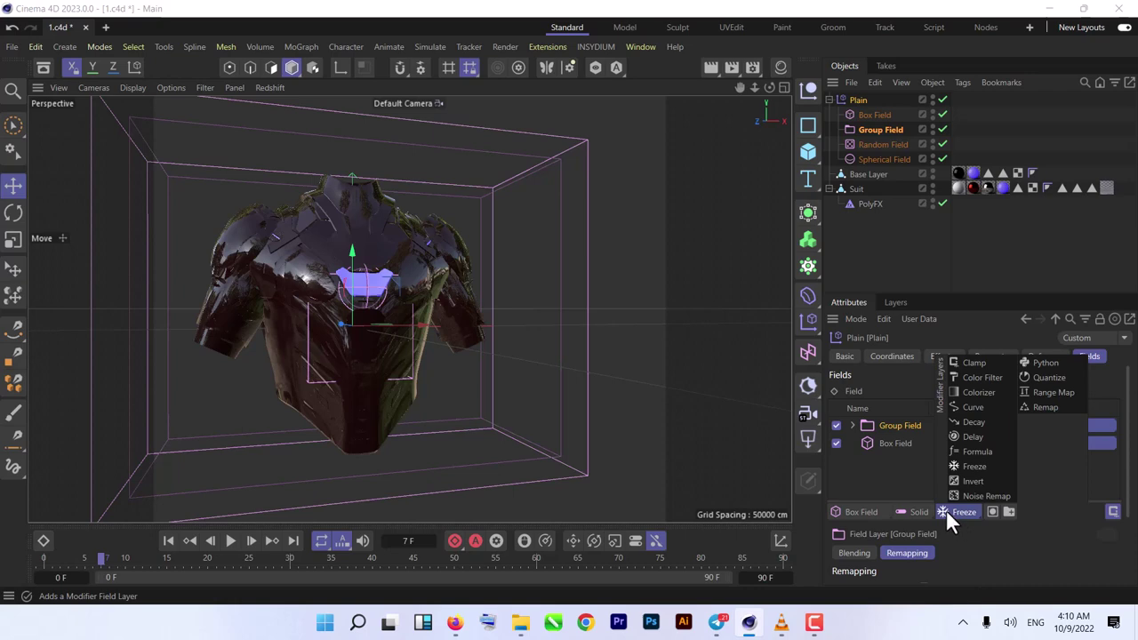
{"action": "left_click", "coordinate": [974, 481]}
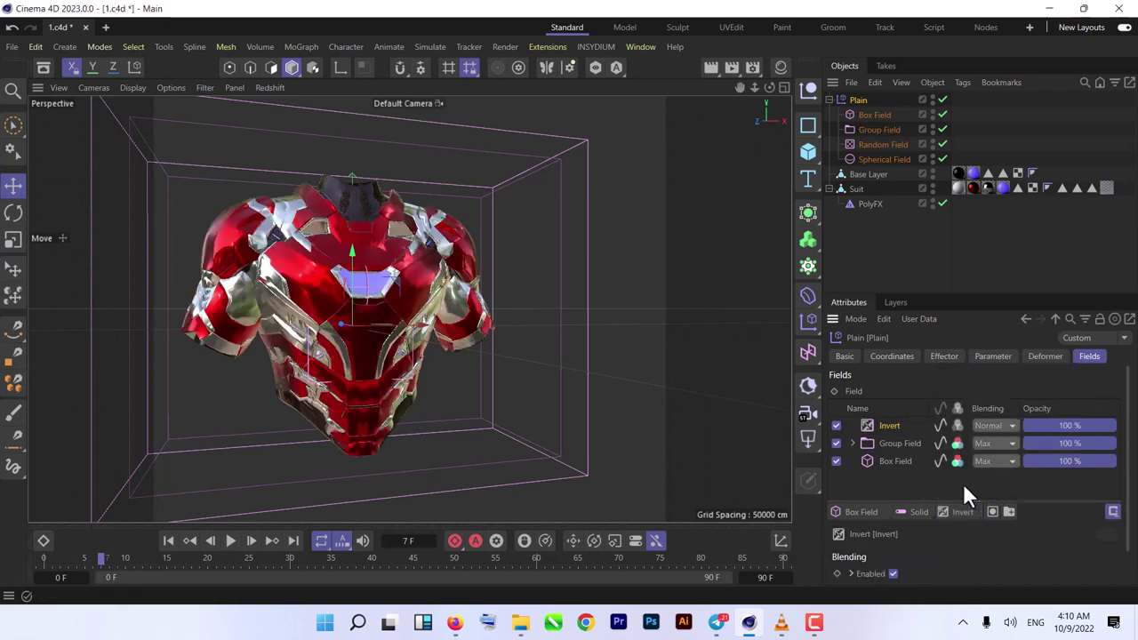
- Return to the first frame and set the Group Field's blending mode to Normal
{"action": "left_click_drag", "start_coordinate": [684, 459], "coordinate": [509, 416], "text": "alt"}
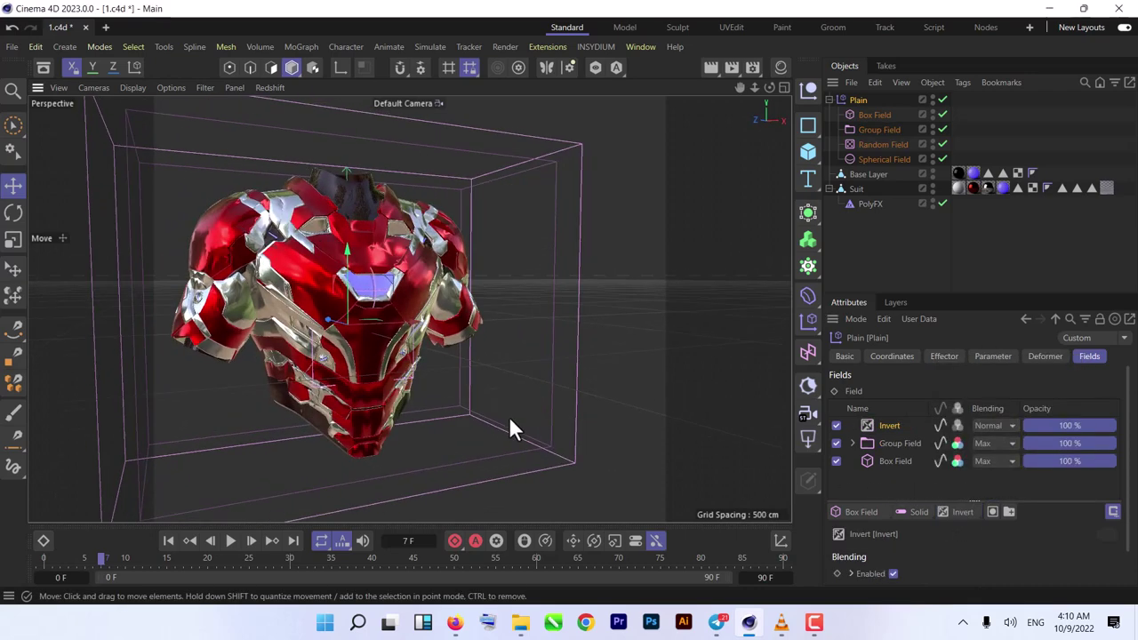
{"action": "left_click", "coordinate": [169, 542]}
{"action": "left_click", "coordinate": [995, 442]}
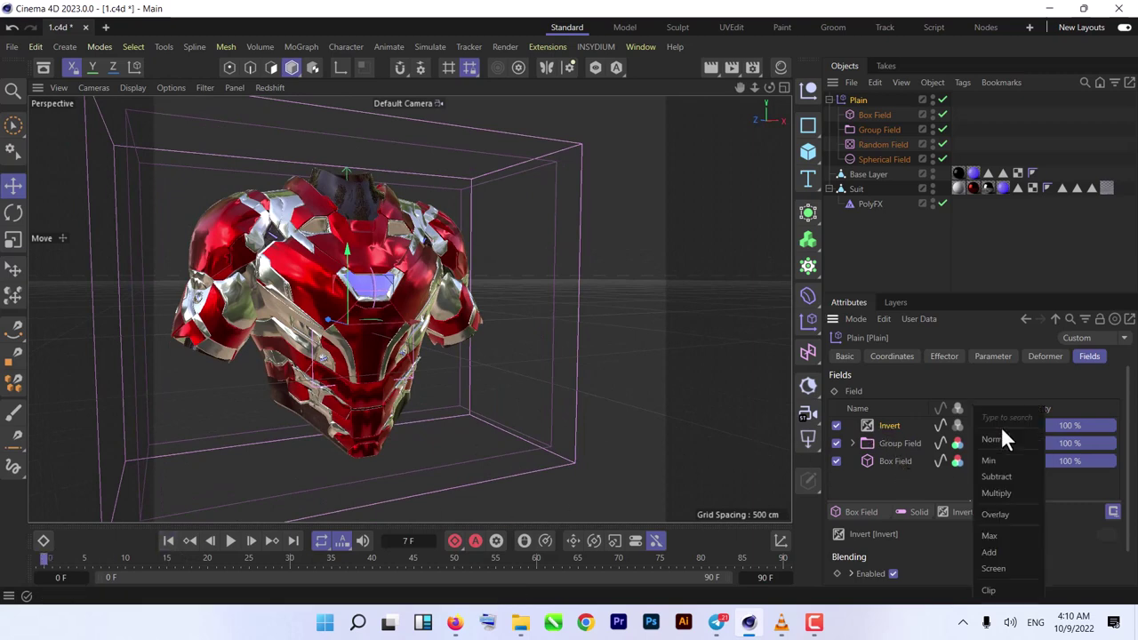
{"action": "left_click", "coordinate": [941, 416]}
{"action": "left_click", "coordinate": [986, 438]}
{"action": "left_click", "coordinate": [996, 442]}
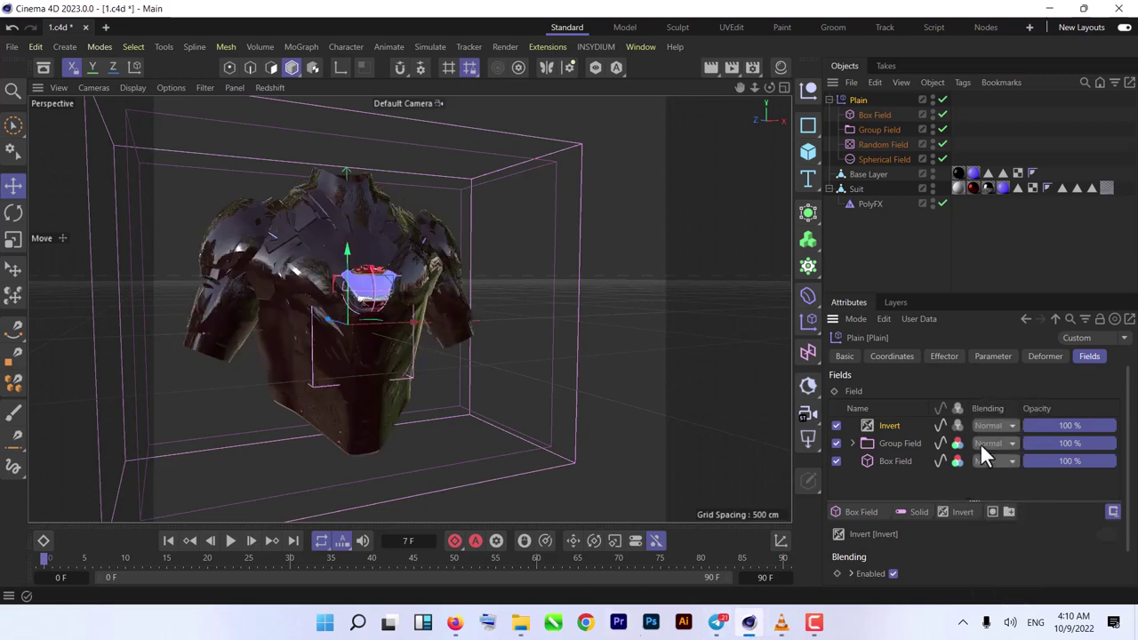
- Play the suit formation animation, inspect it from the side and front, and rewind to the first frame
{"action": "left_click", "coordinate": [231, 541]}
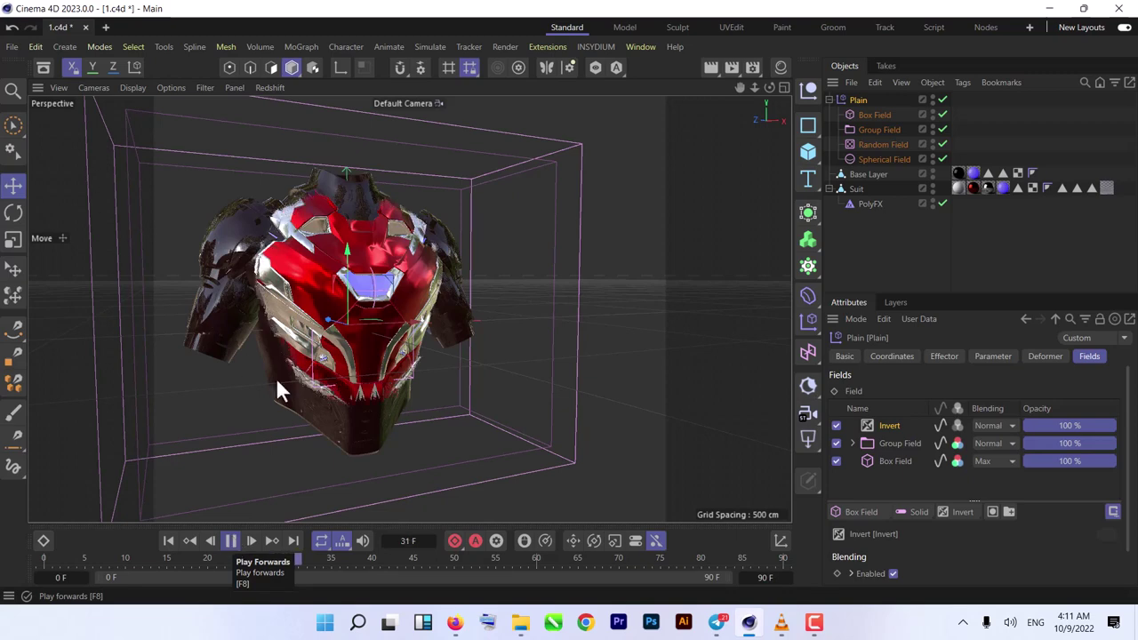
{"action": "left_click_drag", "start_coordinate": [348, 376], "coordinate": [407, 382], "text": "alt"}
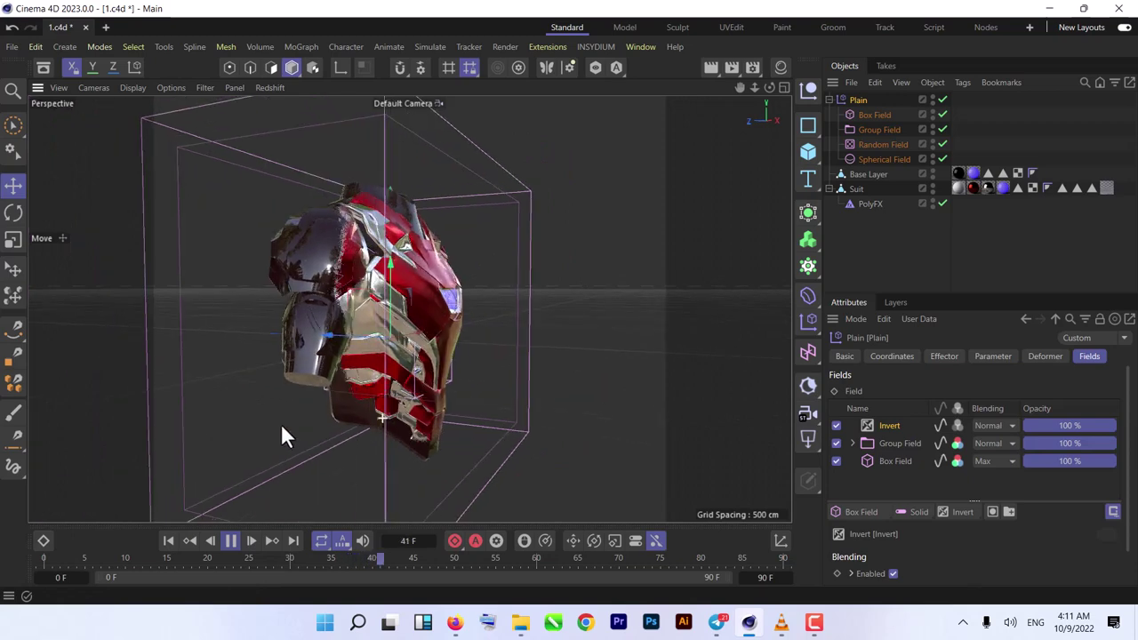
{"action": "left_click_drag", "start_coordinate": [281, 423], "coordinate": [579, 401], "text": "alt"}
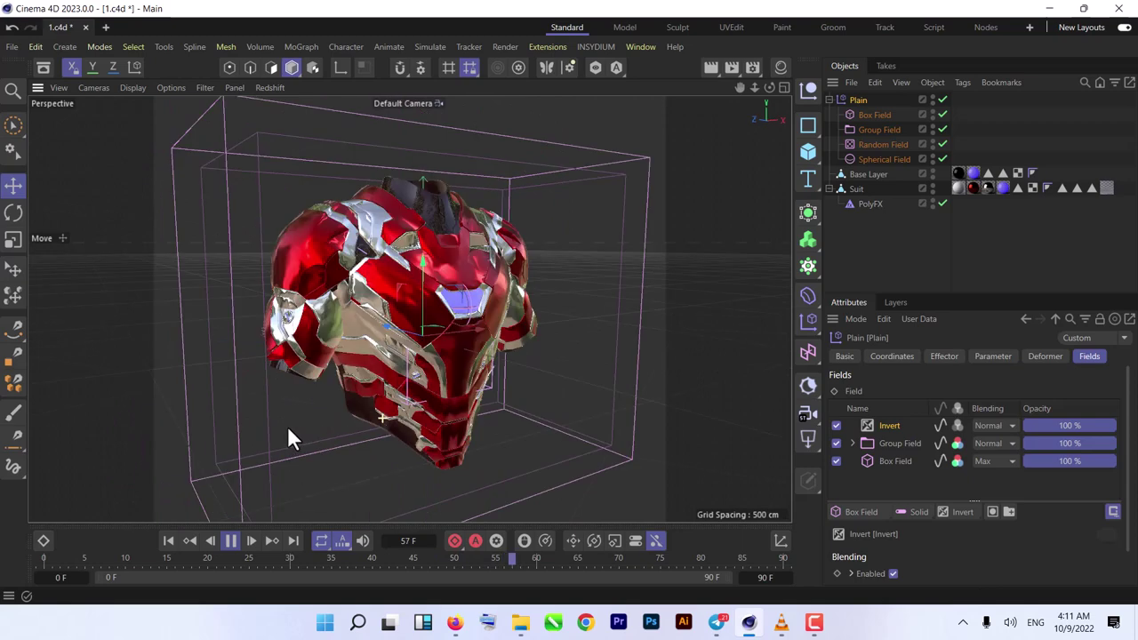
{"action": "left_click", "coordinate": [231, 542]}
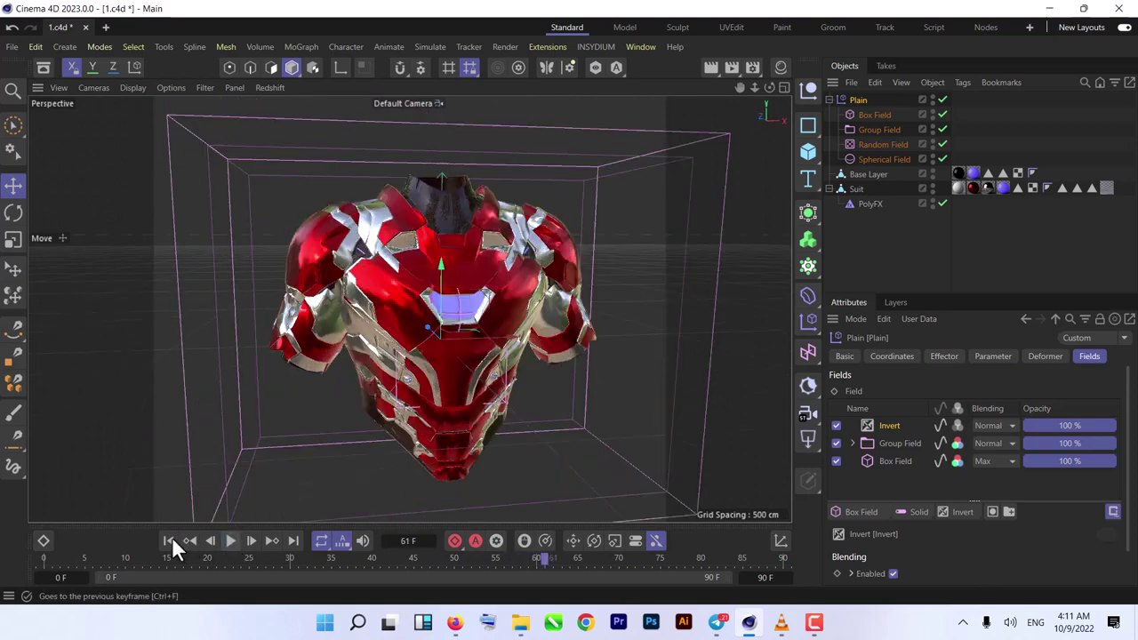
{"action": "left_click", "coordinate": [168, 541]}
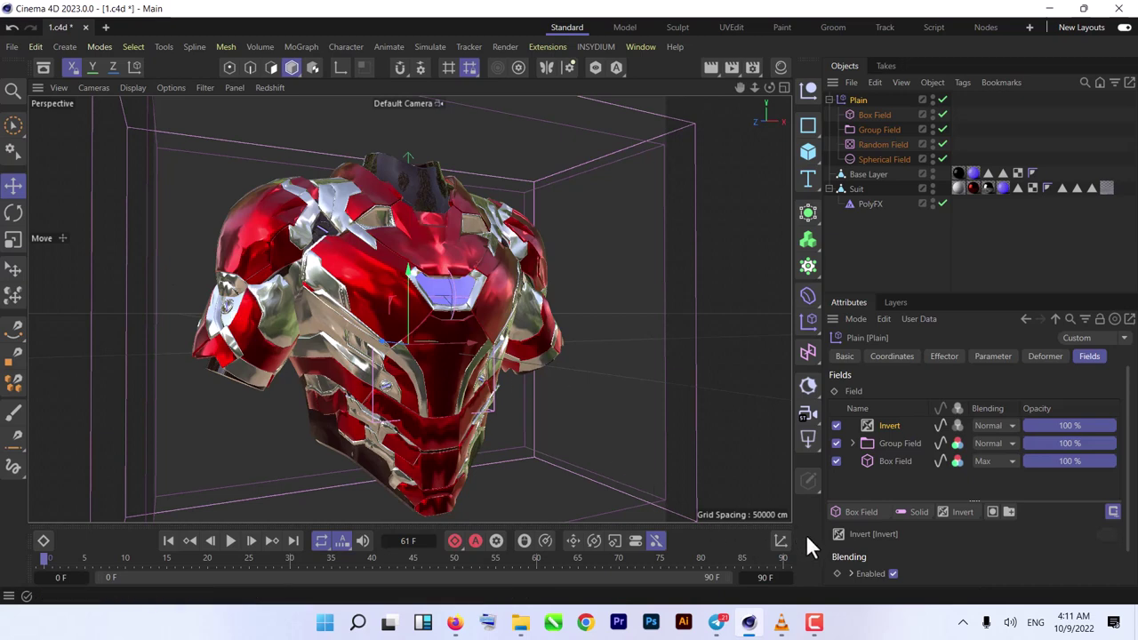
{"action": "mouse_move", "coordinate": [815, 623]}
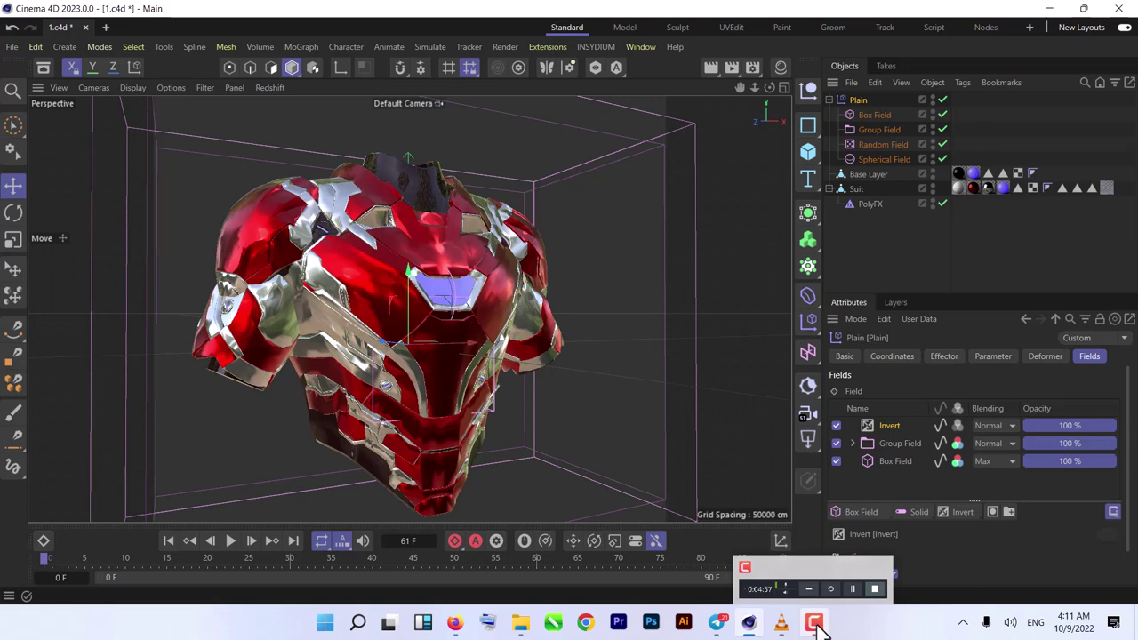